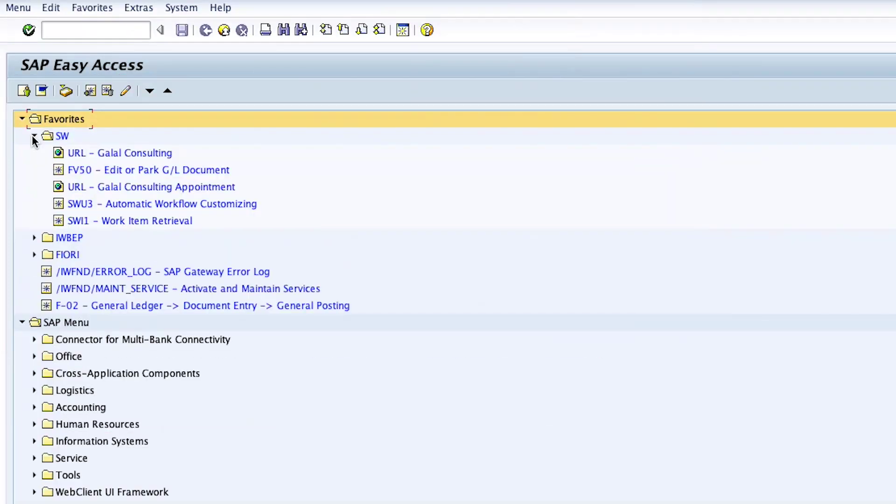
click(35, 237)
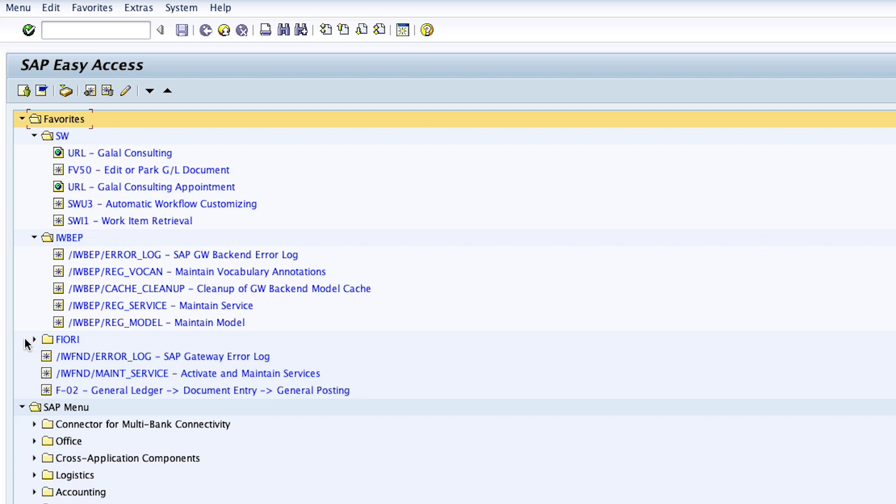
click(34, 237)
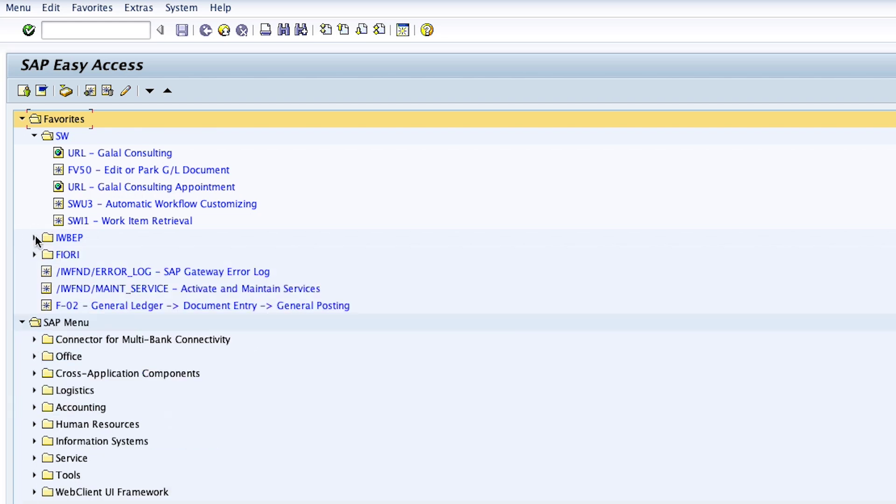
click(33, 135)
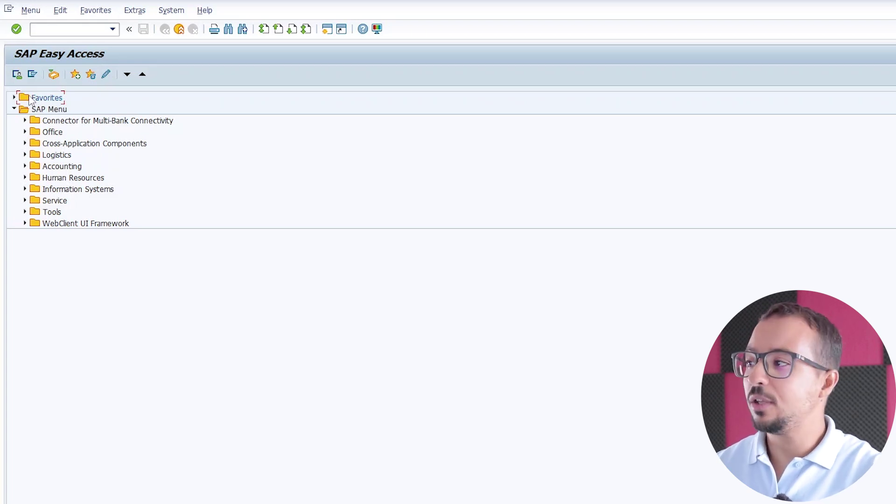
Create a new folder named DEMO1 in the Favorites list.
click(14, 97)
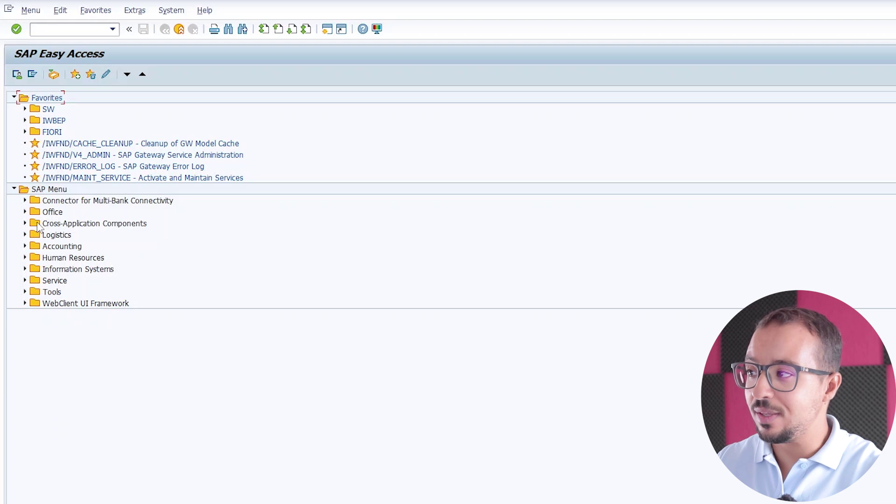
right_click(57, 101)
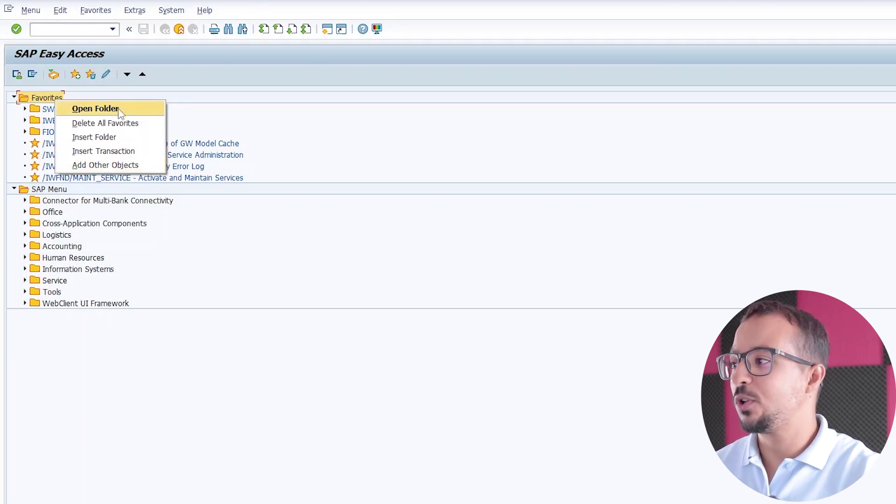
click(105, 137)
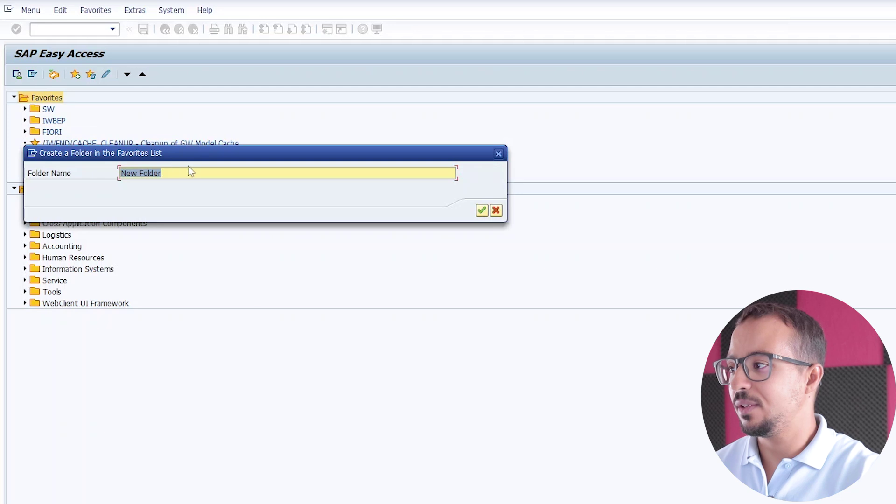
text(DEMO1)
key(Return)
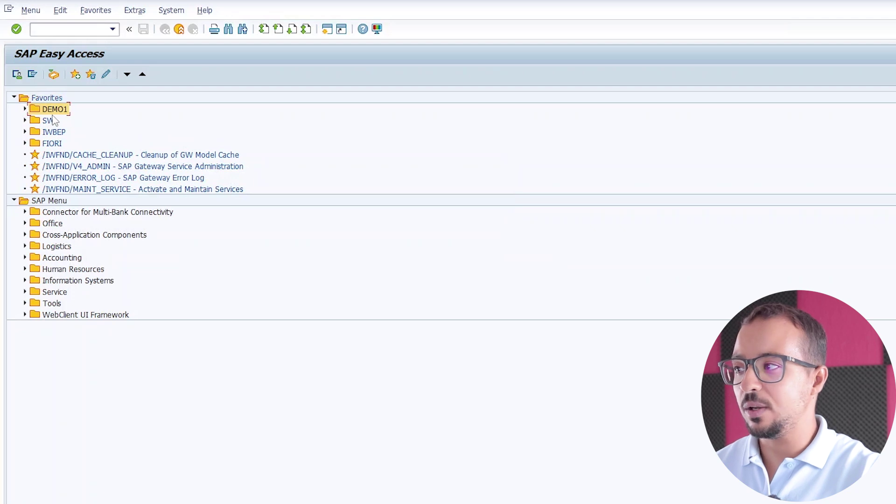
Move the DEMO1 folder into the FIORI folder and back to the top level of Favorites.
drag(40, 114, 45, 143)
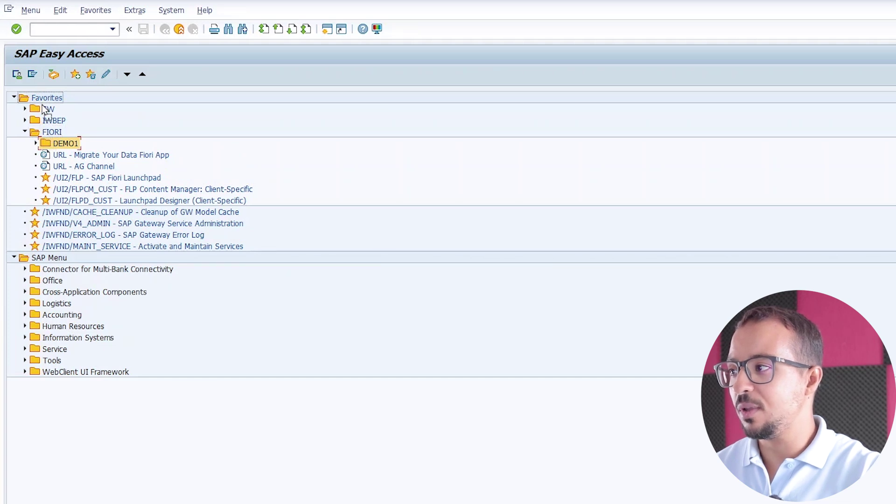
drag(43, 105, 43, 99)
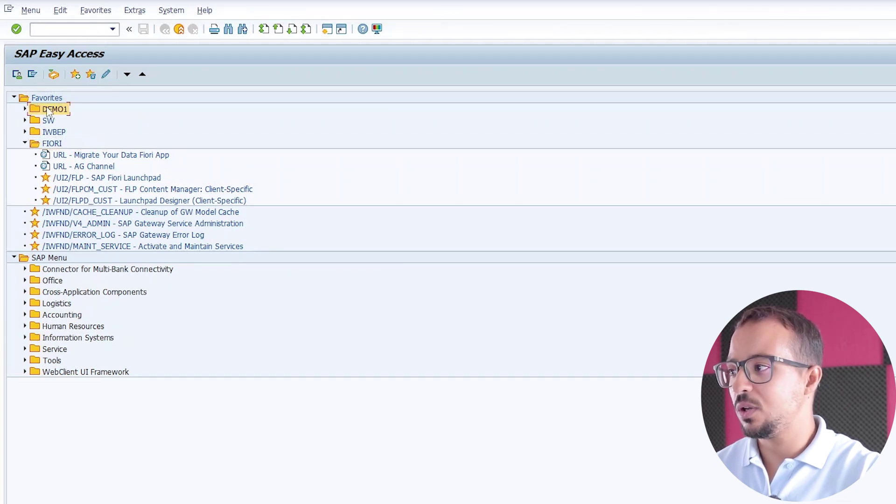
click(25, 143)
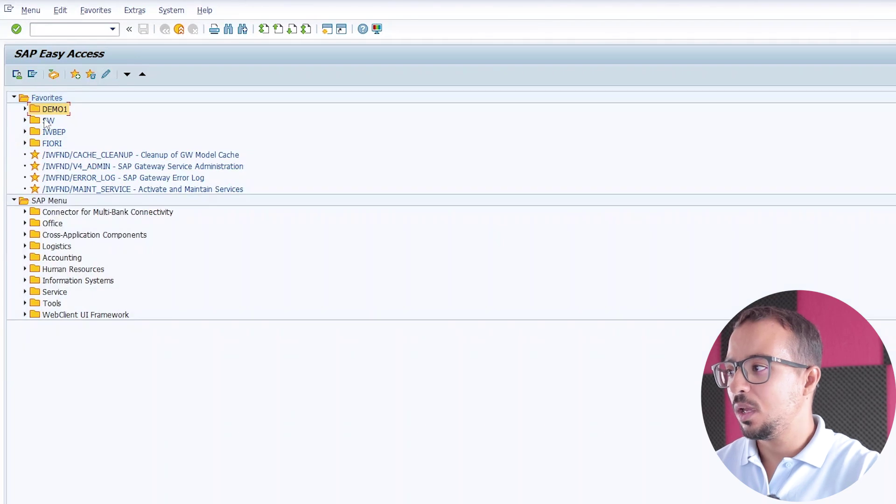
Place the DEMO1 folder below the /IWFND/CACHE_CLEANUP favorite and move the /IWFND/CACHE_CLEANUP and /IWFND/V4_ADMIN favorites into it.
drag(55, 107, 45, 164)
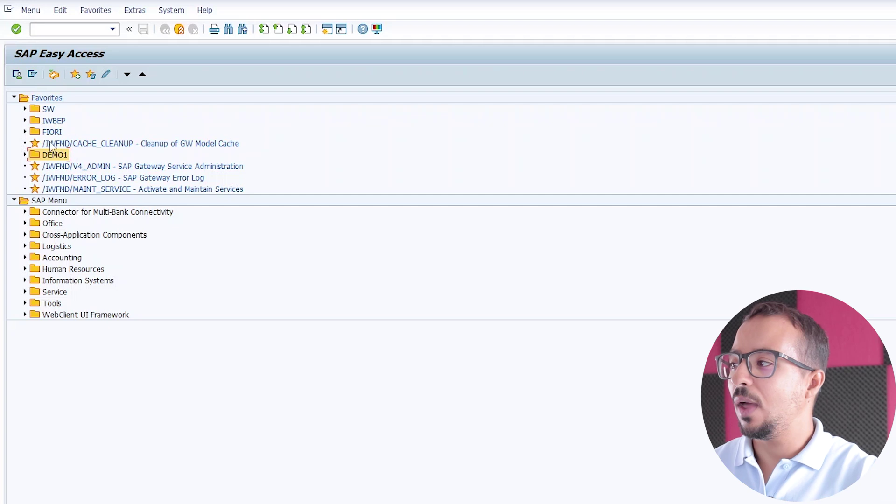
click(25, 154)
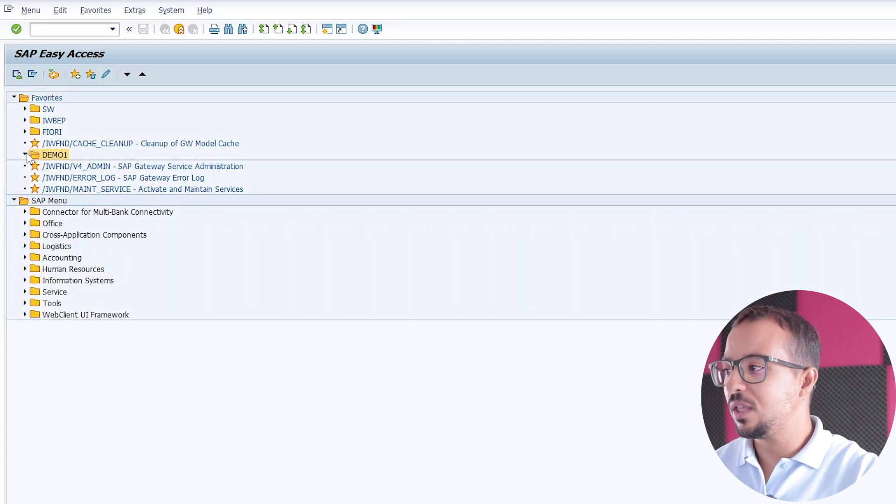
click(88, 144)
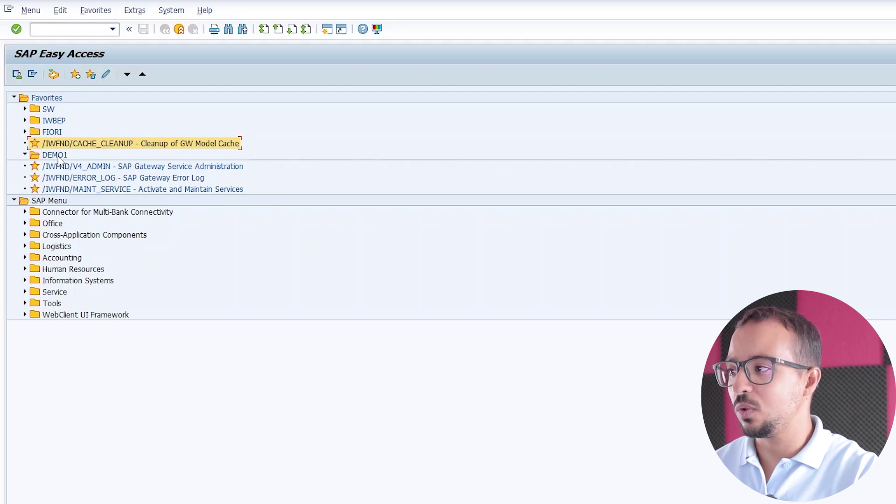
drag(104, 146, 56, 157)
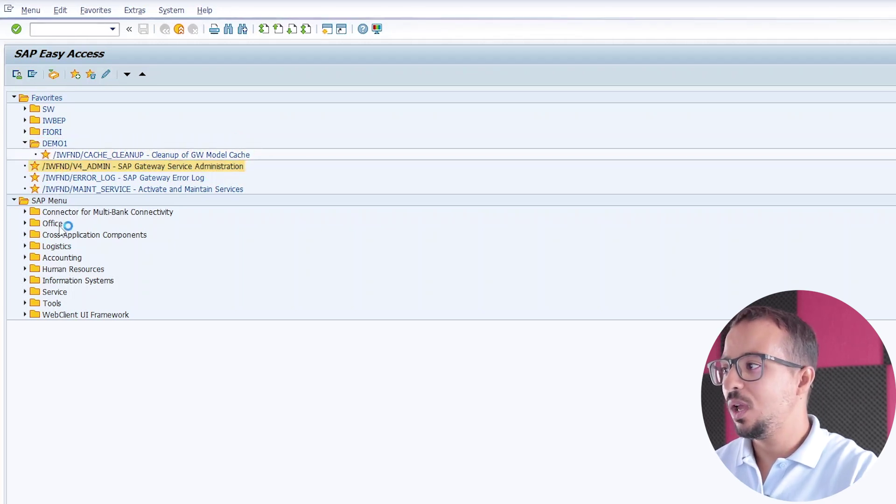
click(25, 143)
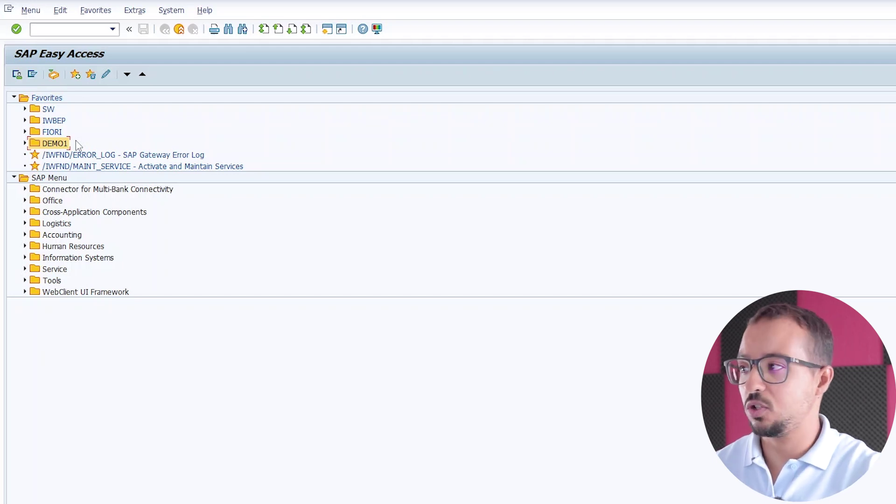
Insert transaction FB02 into the Favorites list.
click(43, 99)
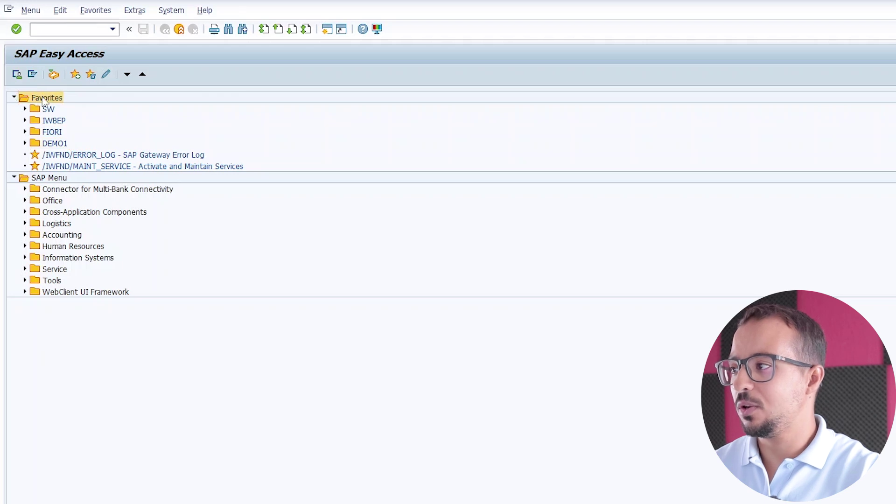
right_click(43, 98)
click(101, 149)
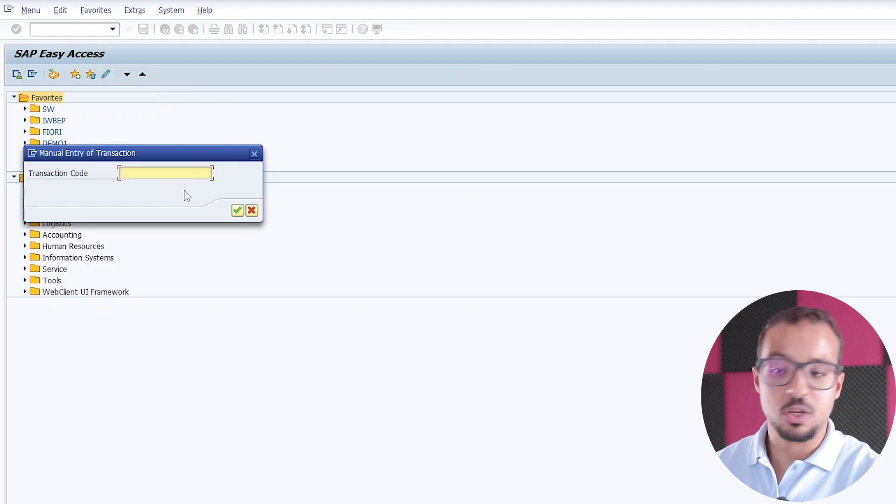
text(F)
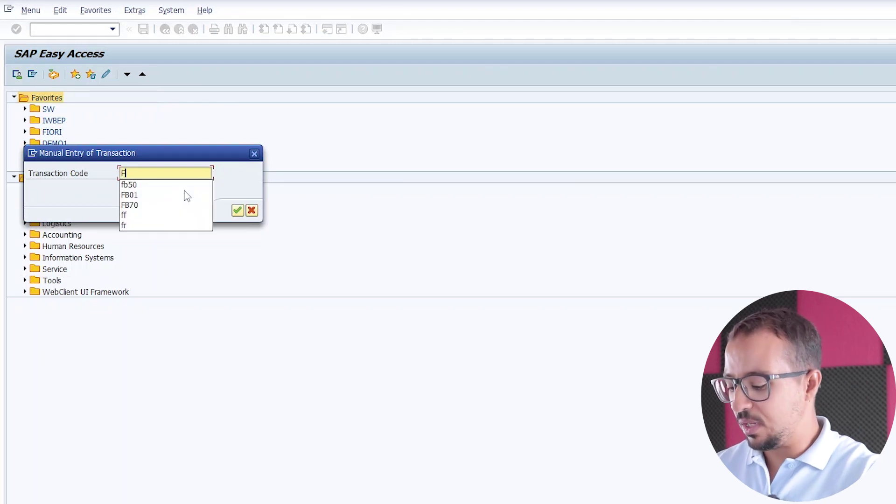
text(B02)
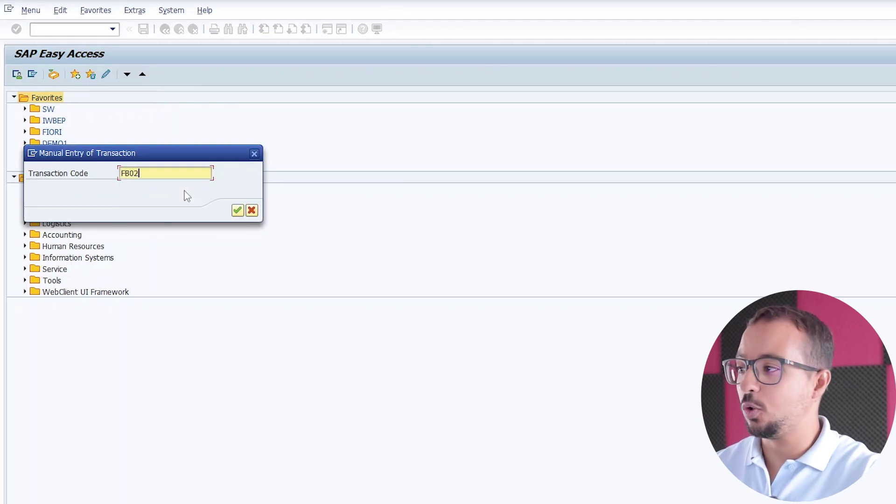
key(Return)
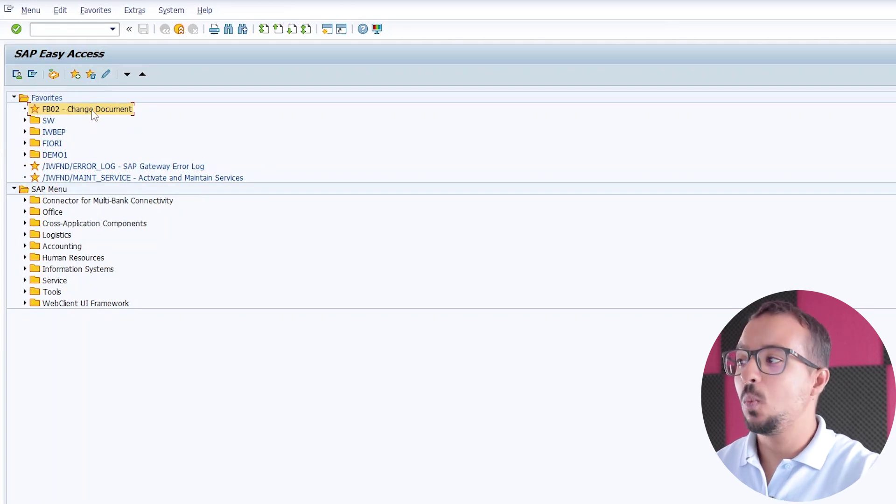
Change the text of the FB02 favorite to "Change Document at end of month".
right_click(93, 112)
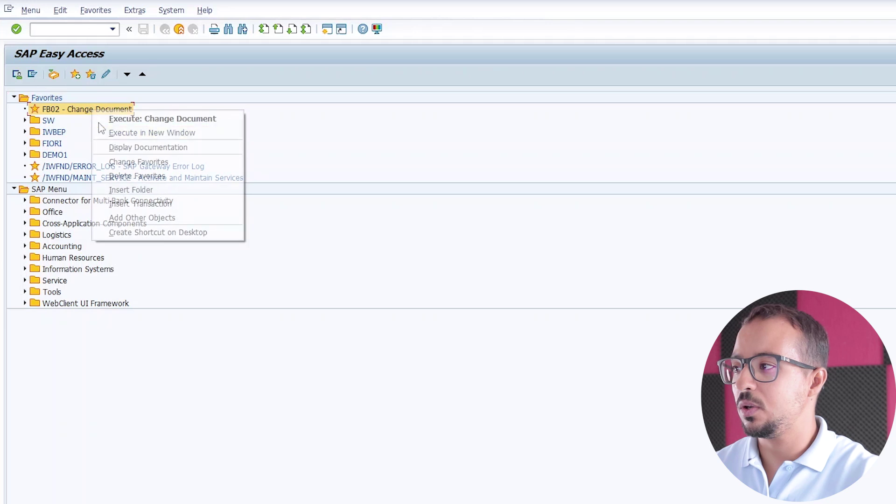
click(162, 165)
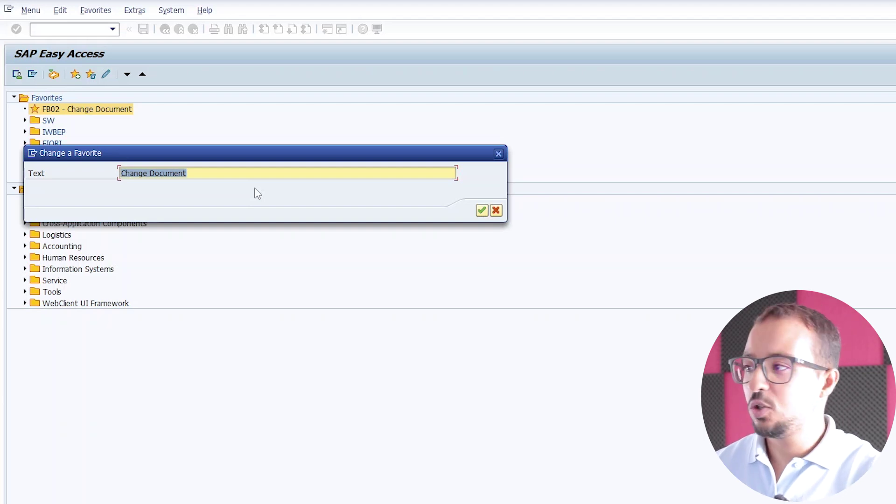
click(208, 177)
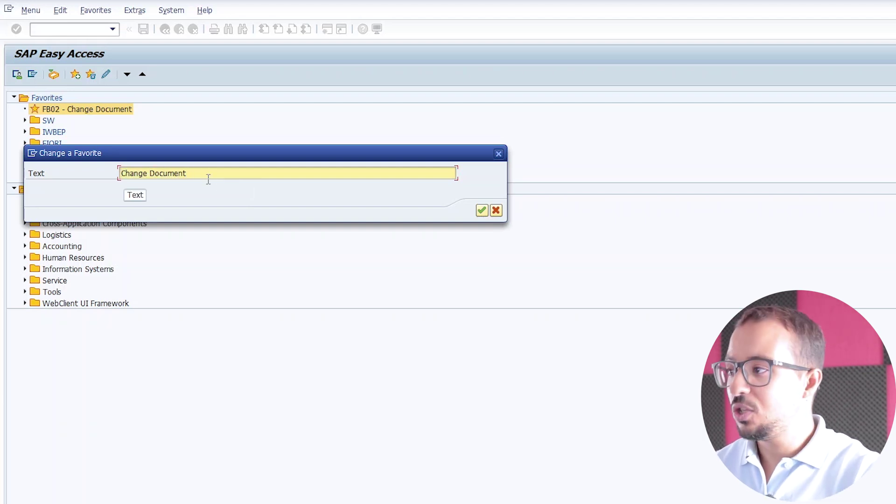
text(at )
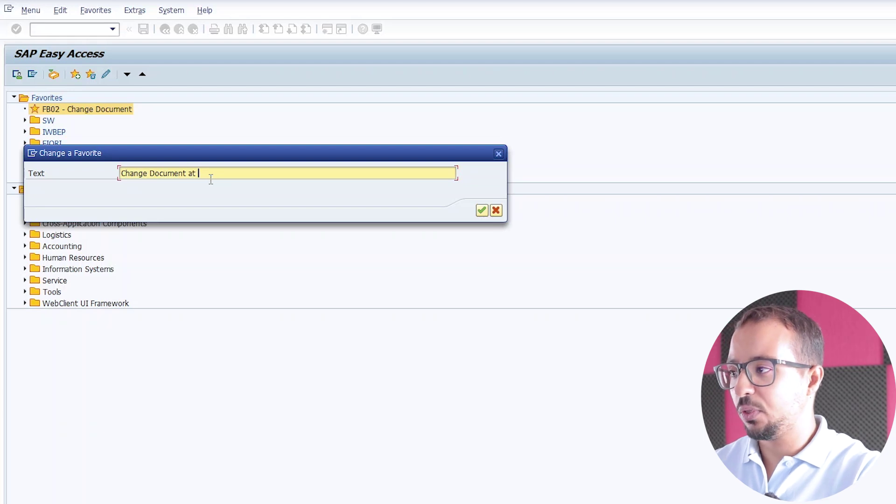
text(end of mon)
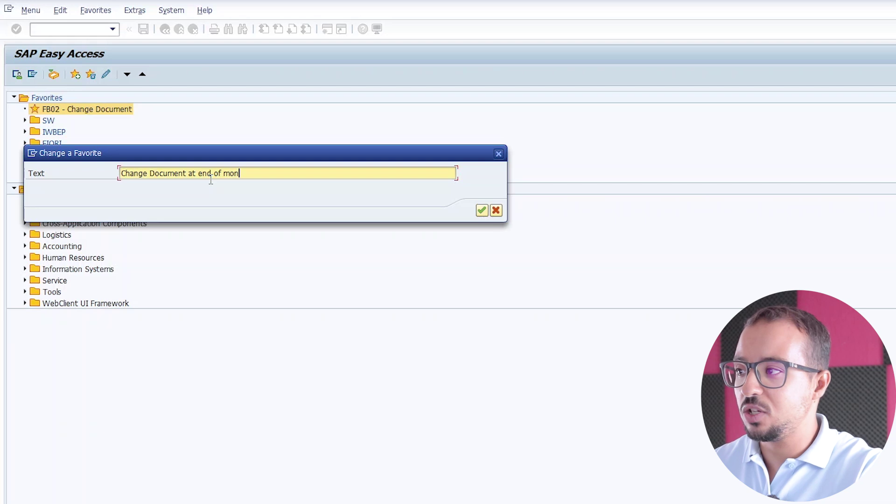
text(th)
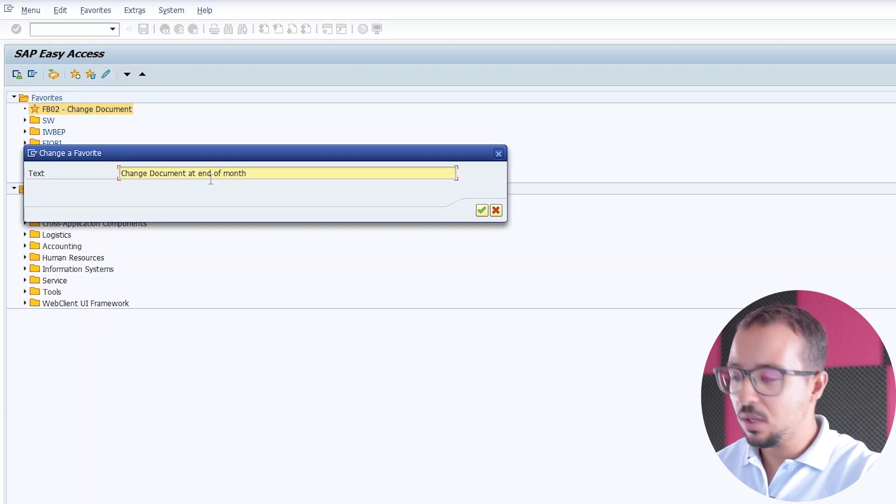
key(Return)
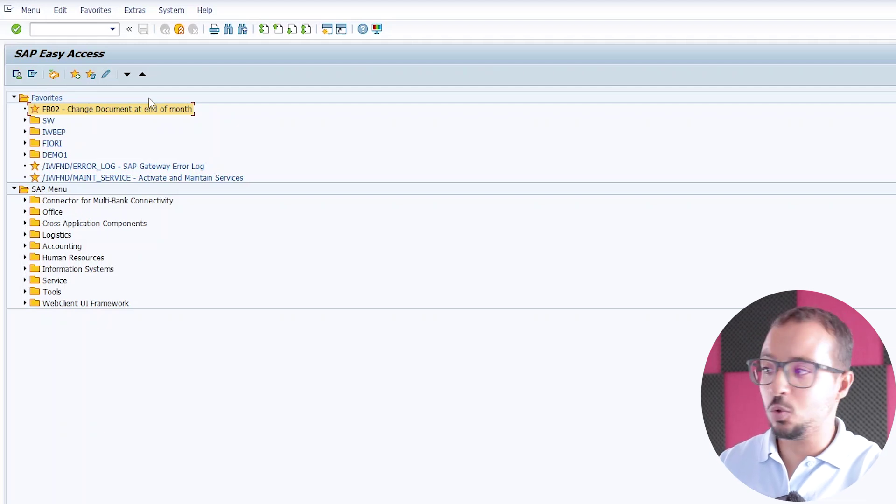
From the General Ledger Document Entry transactions, add F-02 General Posting to Favorites and FV50 Edit or Park G/L Document to the SW favorites folder.
click(25, 246)
click(36, 257)
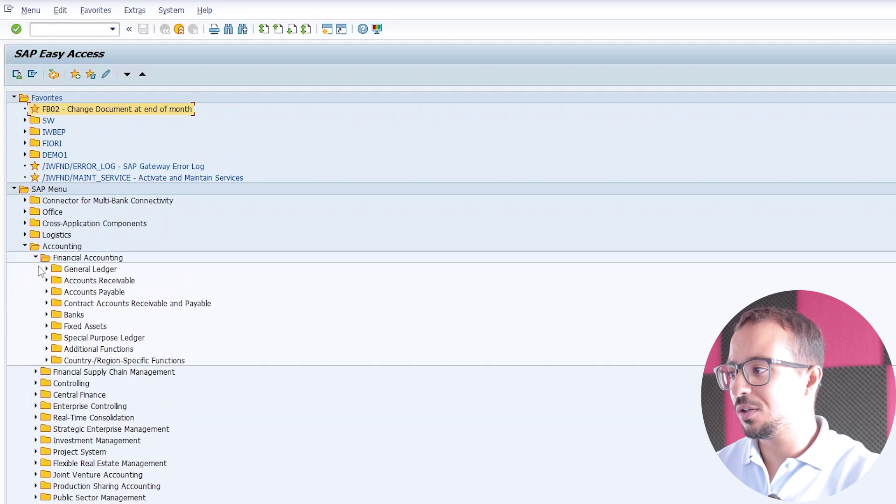
click(46, 270)
click(57, 281)
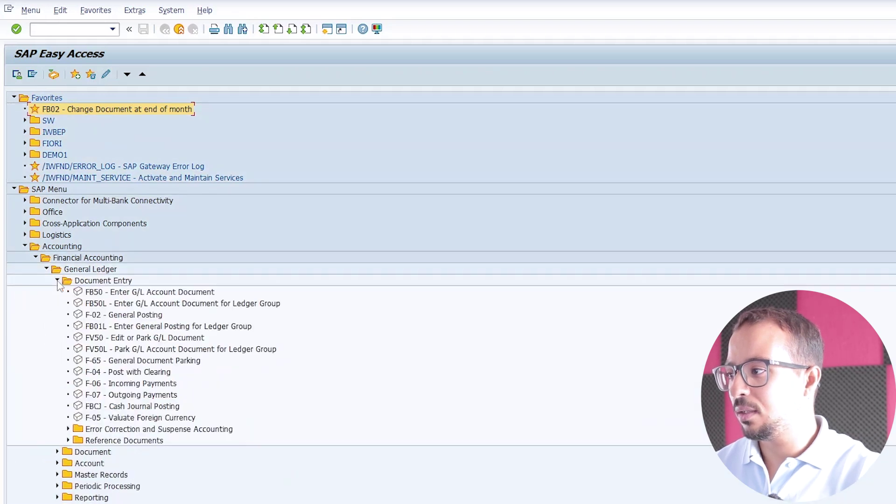
click(104, 316)
right_click(93, 320)
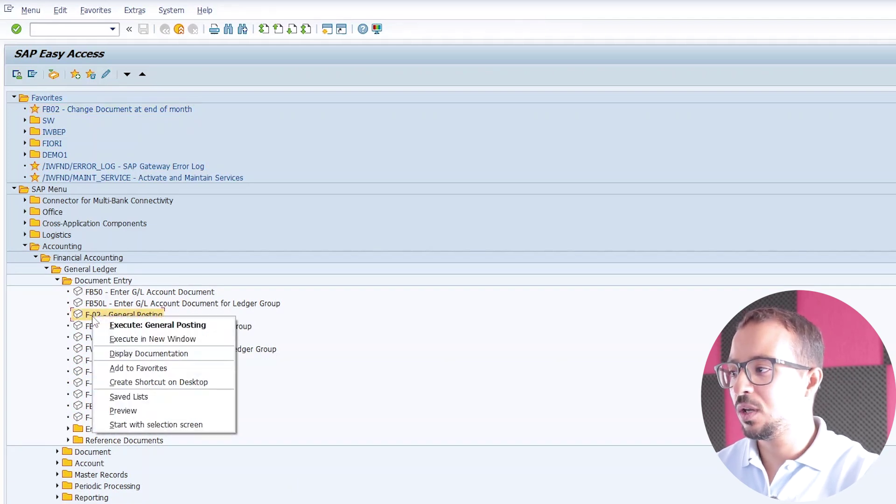
click(139, 368)
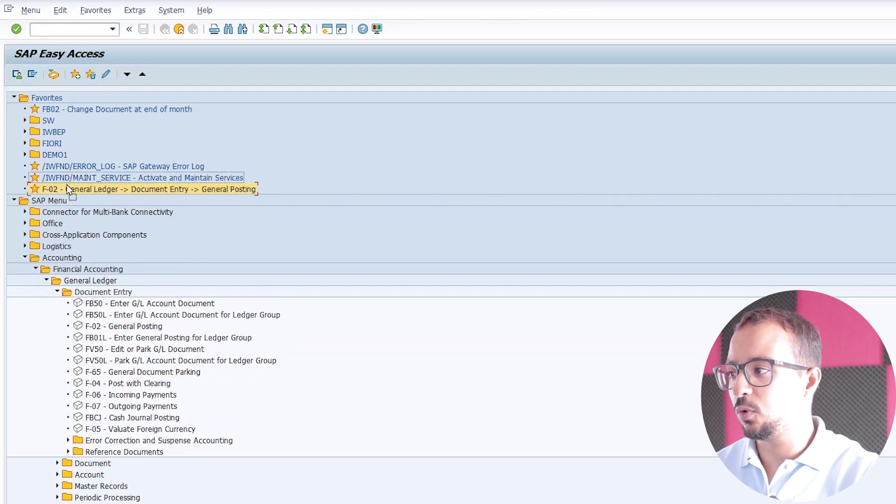
click(103, 351)
drag(111, 356, 48, 119)
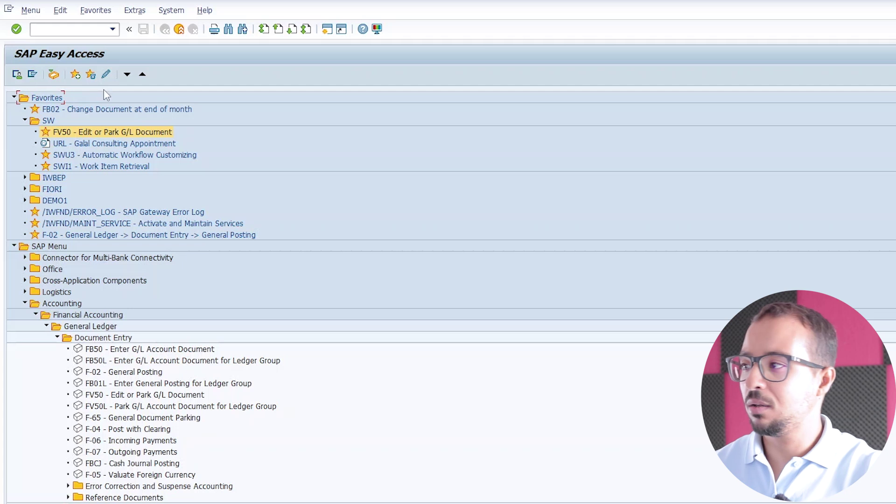
right_click(47, 123)
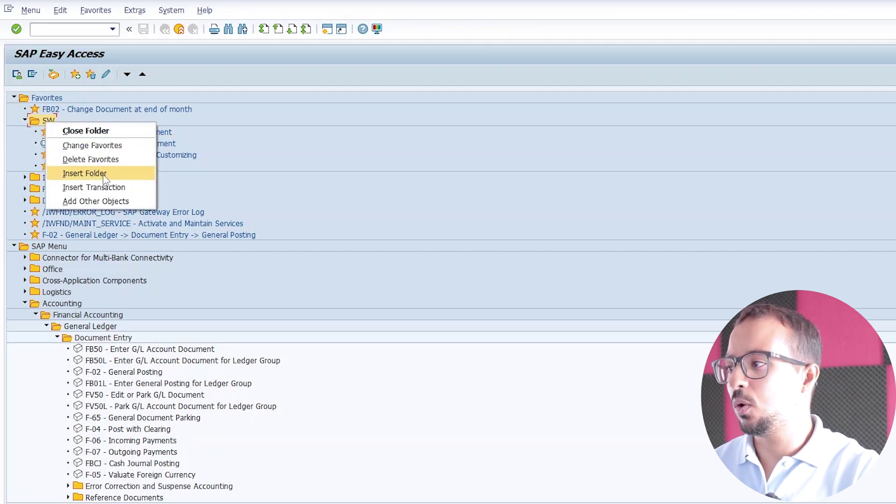
click(100, 201)
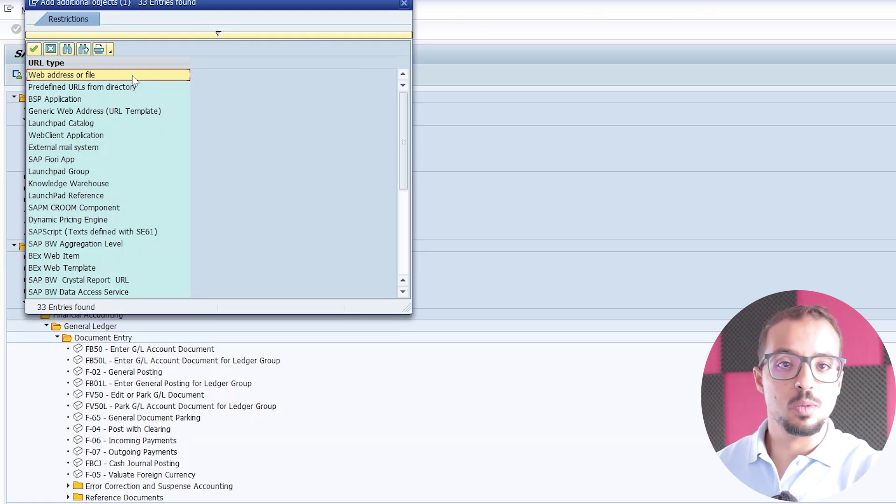
double_click(96, 75)
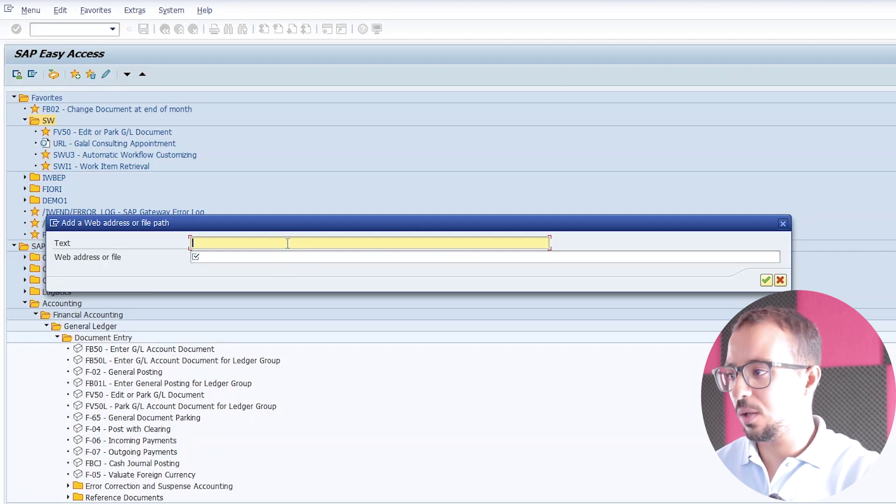
text(Gala)
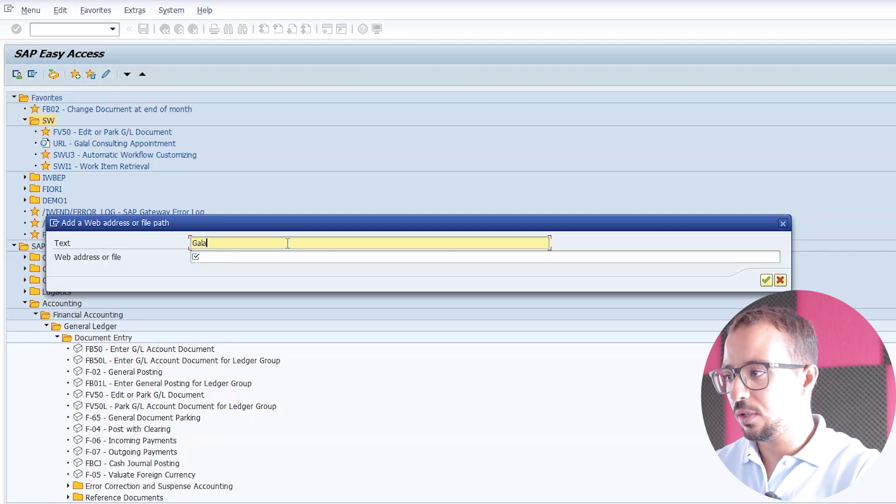
text(l Consulting)
key(Tab)
text(ww)
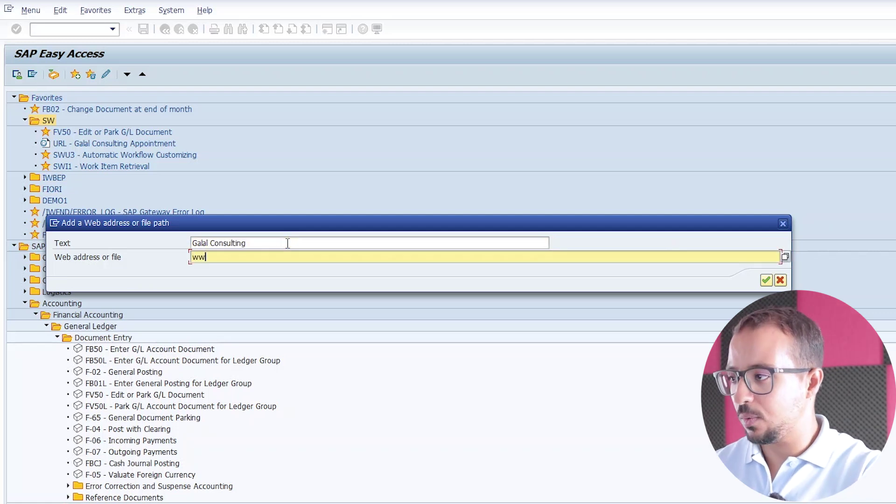
text(w.galal)
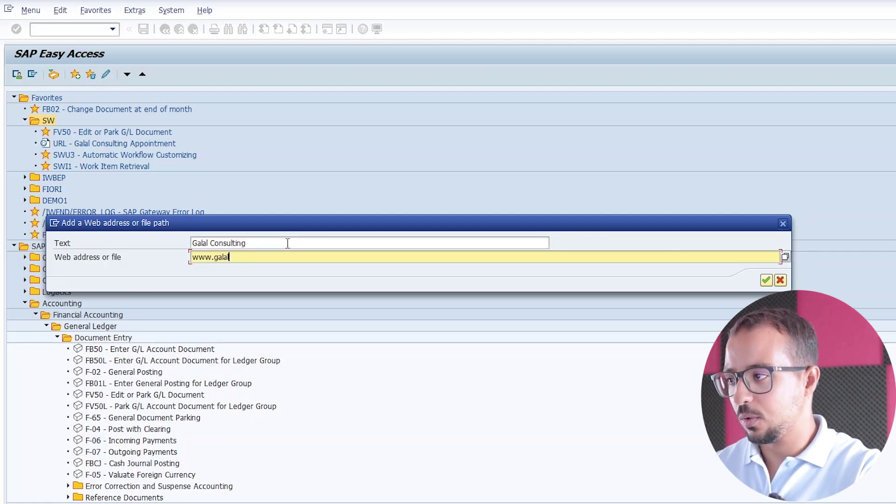
text(consulting.com)
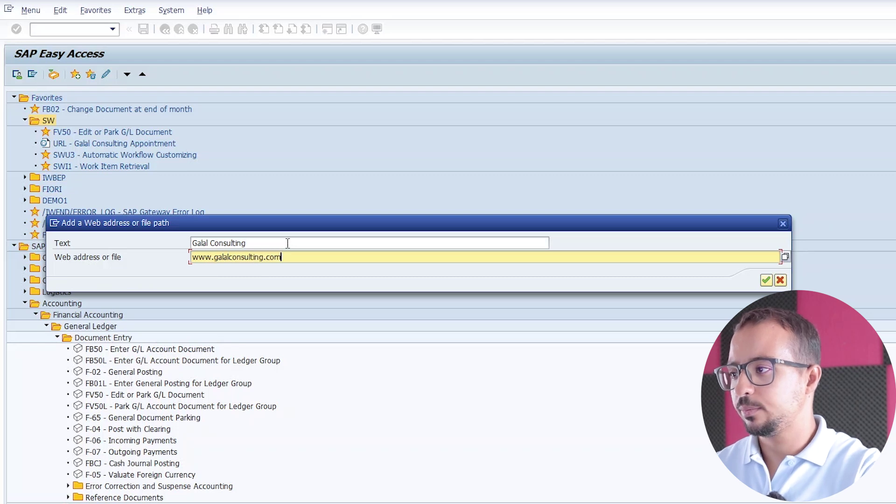
key(Return)
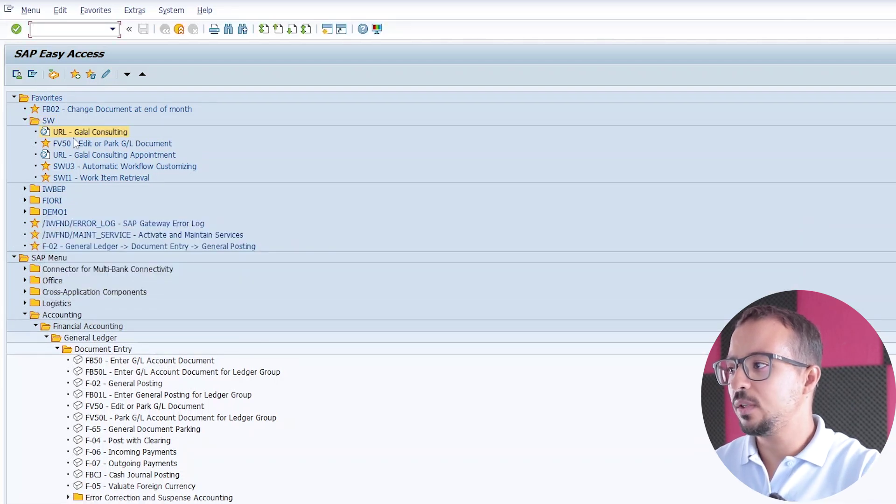
double_click(89, 135)
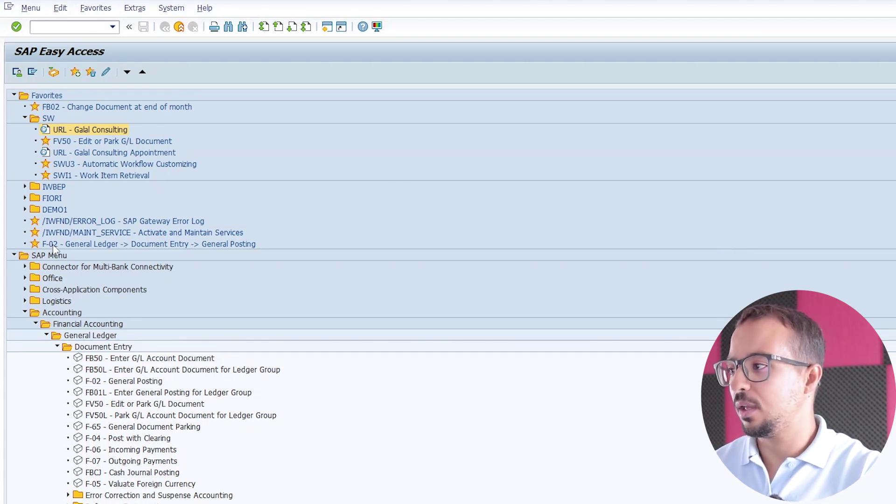
Launch /UI2/FLP from the FIORI favorites folder and copy the web address of the Migrate Your Data app.
click(25, 199)
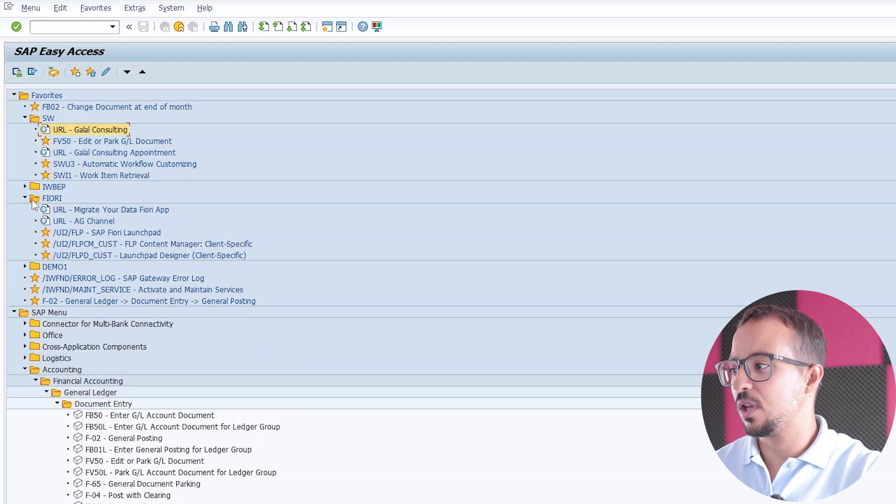
double_click(76, 233)
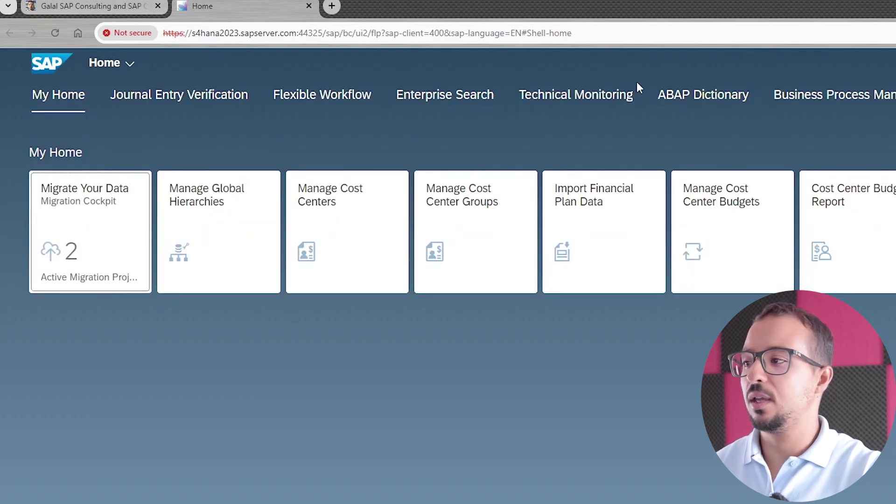
click(119, 236)
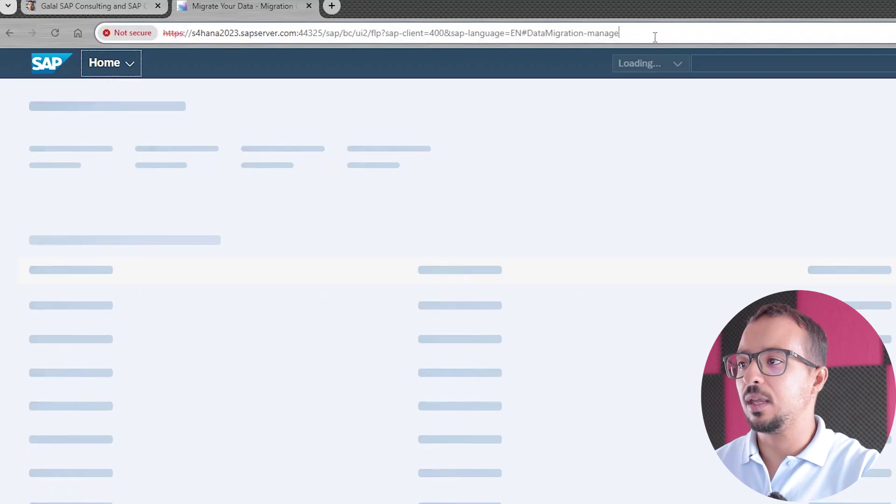
drag(655, 38, 119, 34)
key(ctrl+c)
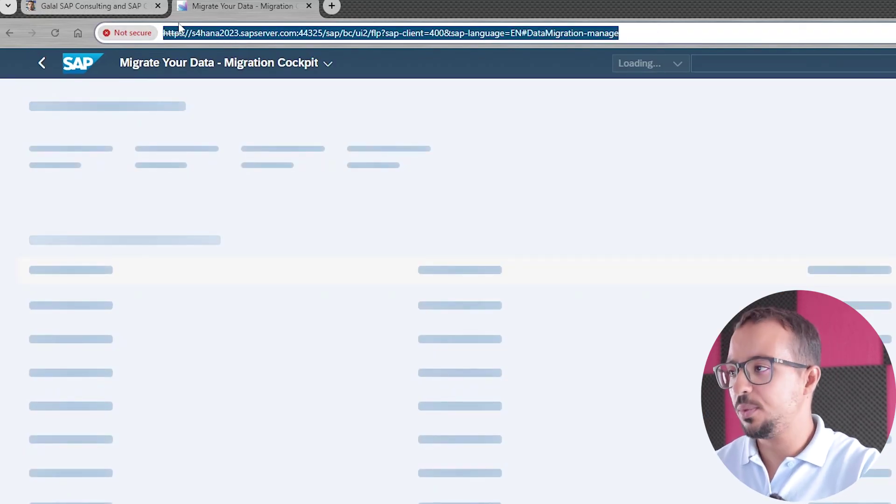
Switch back to SAP Easy Access and add the copied web address to the IWBEP favorites folder as "Data Migration FIORI App dfdfsgegf".
key(alt+Tab)
click(52, 199)
click(25, 197)
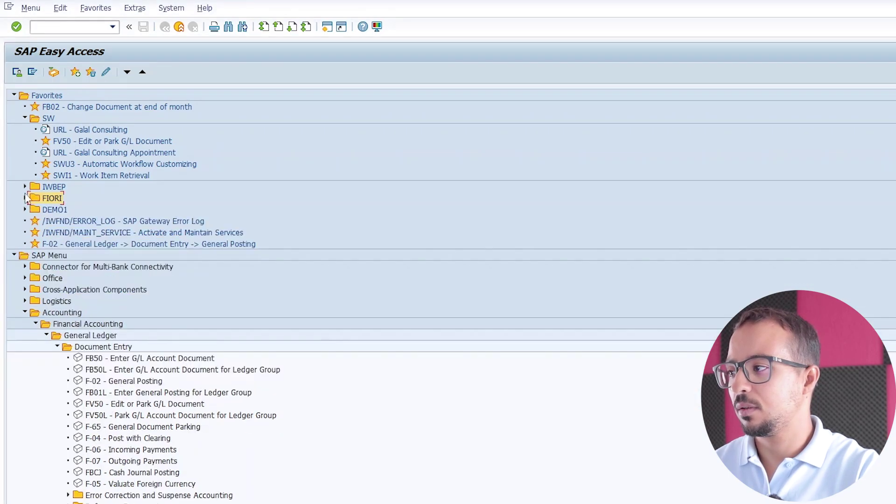
click(25, 187)
click(51, 187)
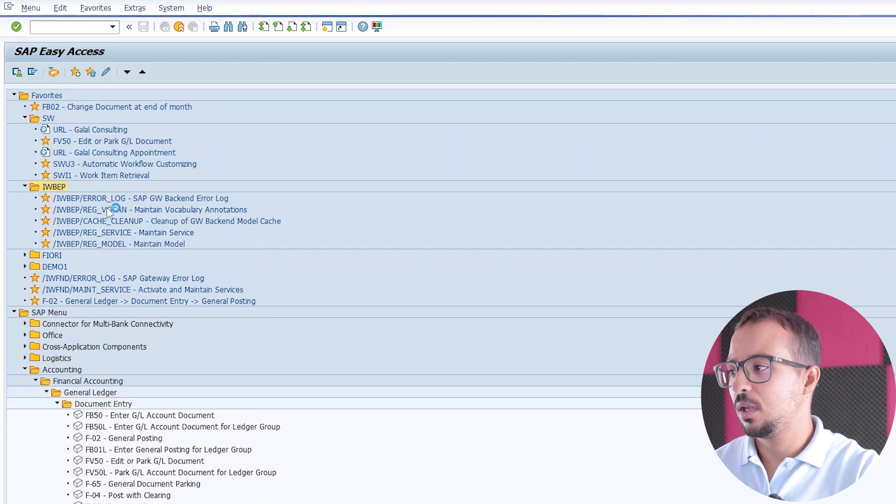
right_click(50, 188)
click(105, 268)
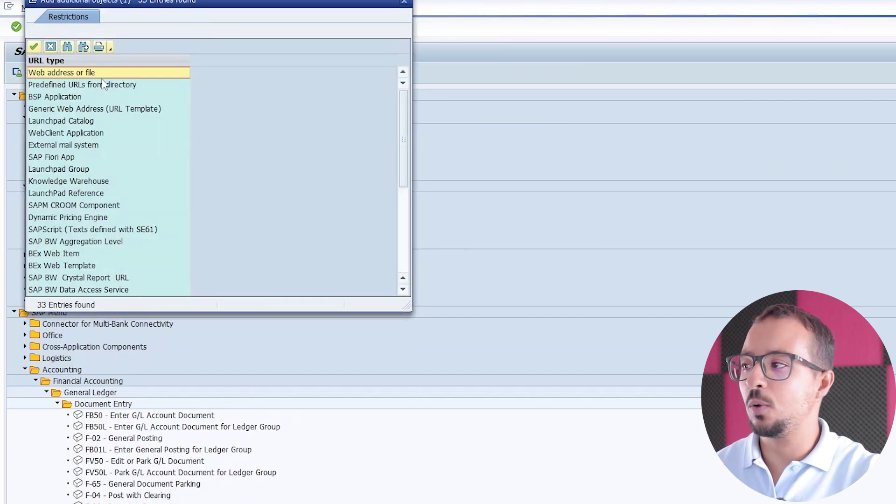
click(93, 73)
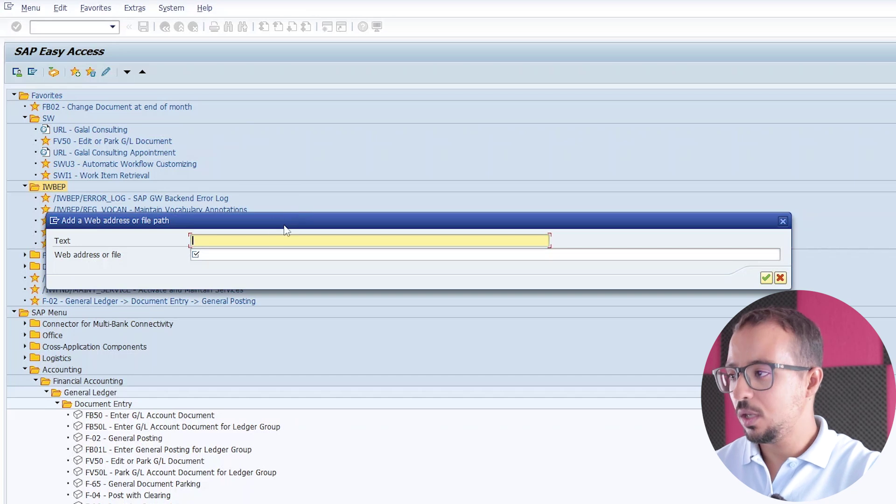
click(256, 255)
key(ctrl+v)
click(219, 242)
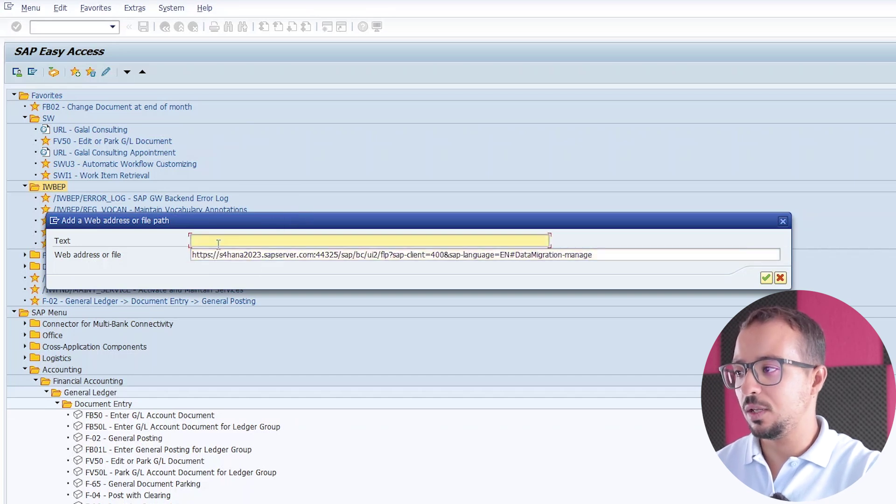
text(Data Migration)
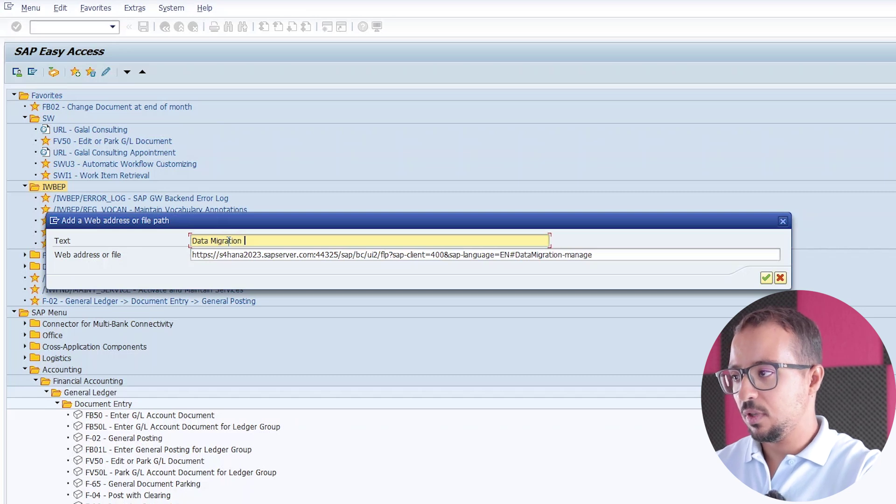
text( FIORI App dfdfsgegf)
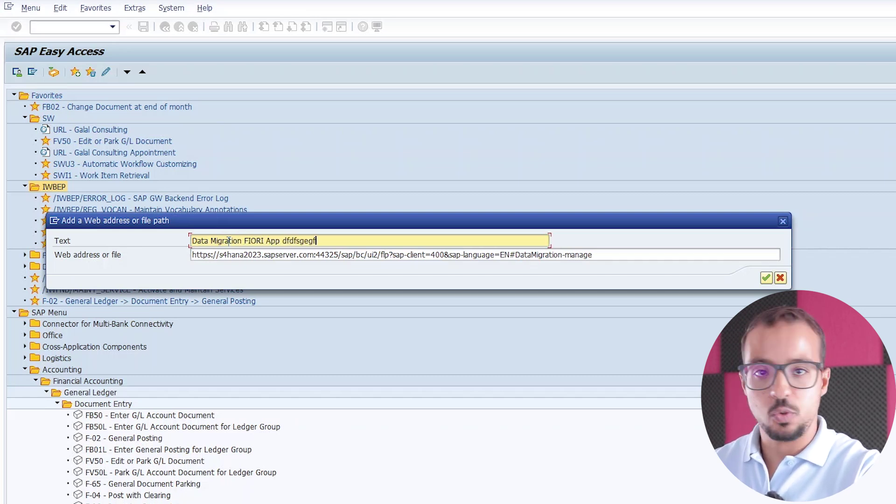
key(Return)
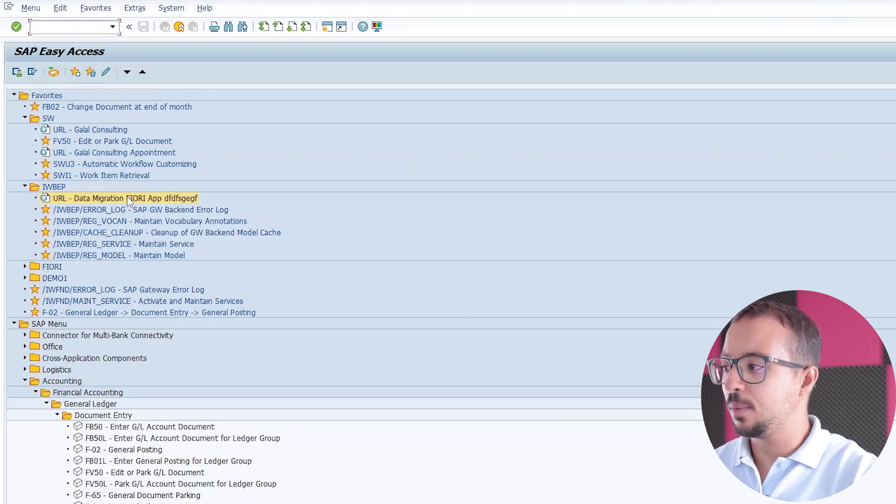
Test the Data Migration FIORI App link in the browser and delete that favorite from the IWBEP folder.
double_click(82, 202)
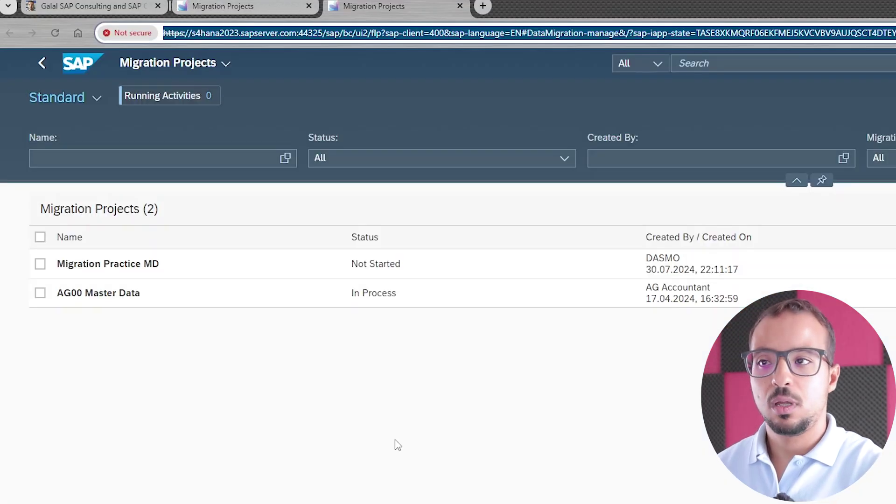
key(alt+Tab)
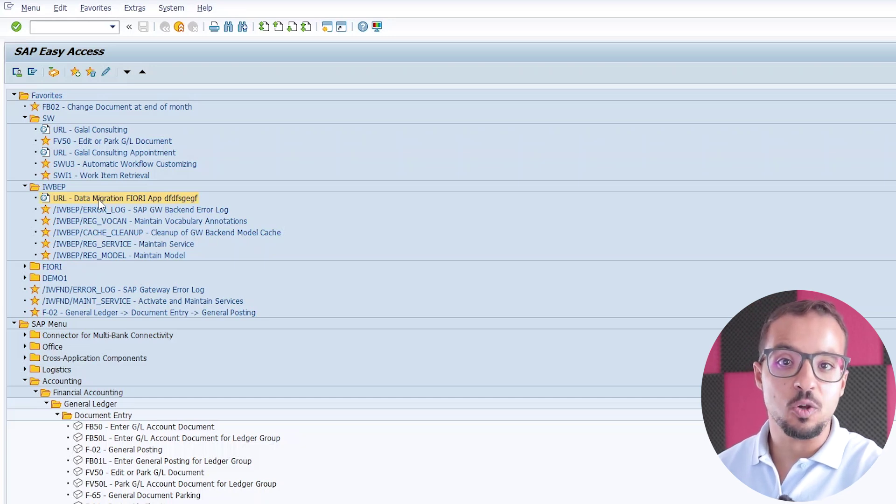
right_click(72, 201)
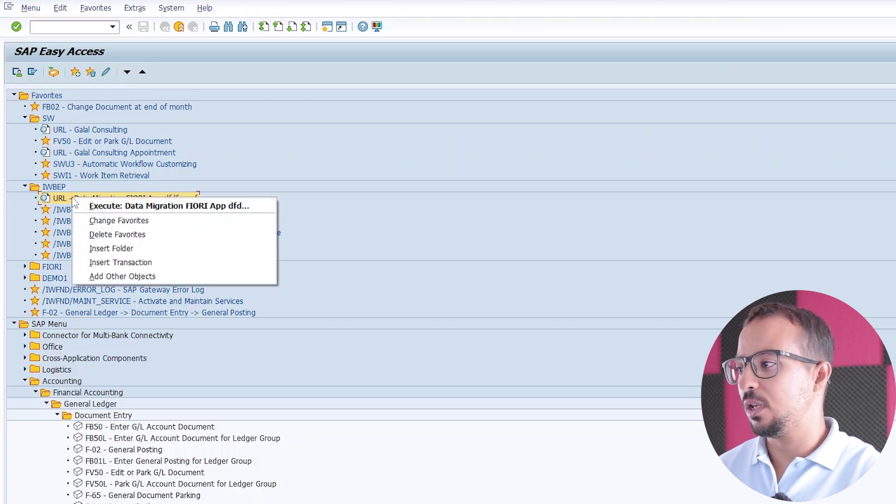
click(135, 235)
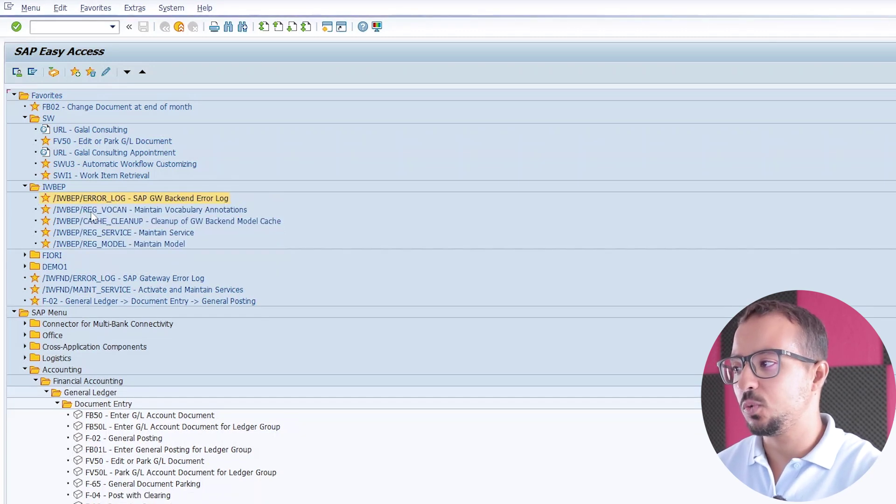
click(49, 120)
right_click(49, 120)
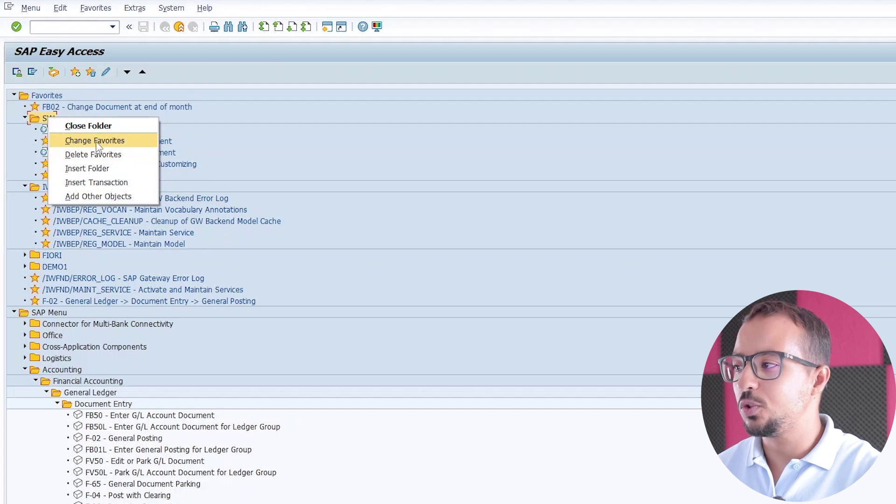
click(98, 141)
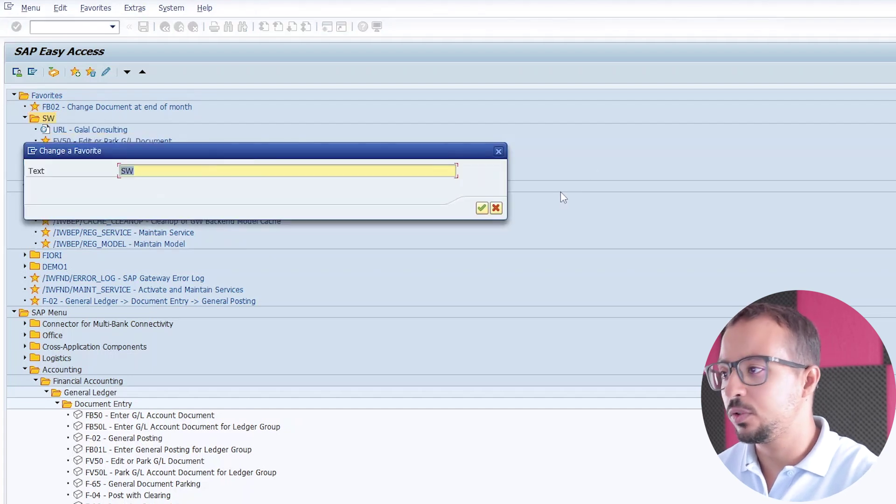
click(496, 208)
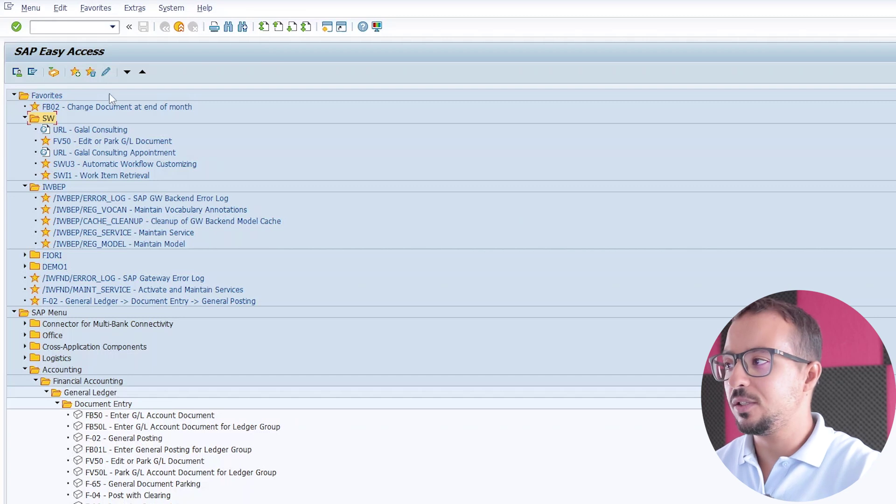
Download the favorites to the PC as "Demo 1" in the Documents > SAP > SAP GUI folder.
click(96, 8)
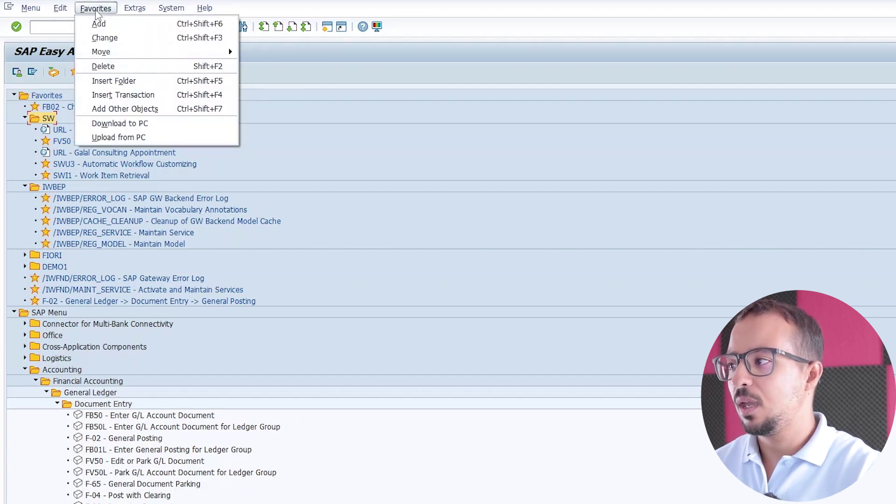
click(119, 124)
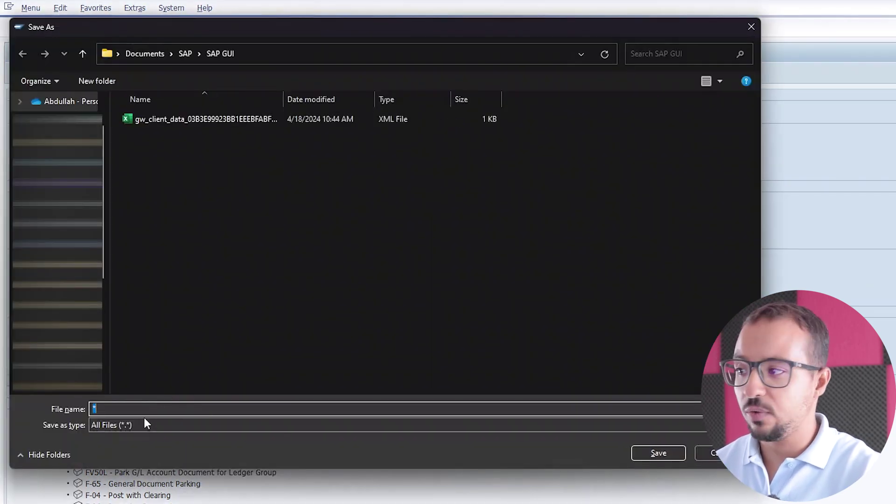
text(Demo 1)
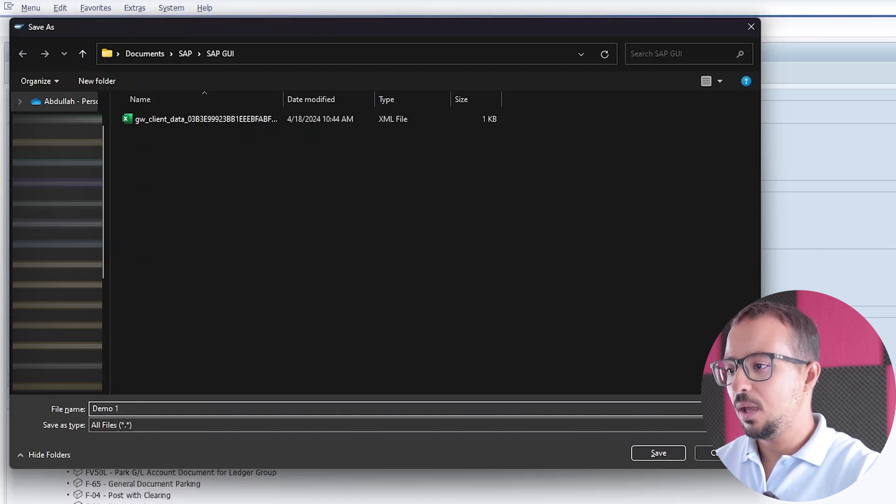
click(644, 450)
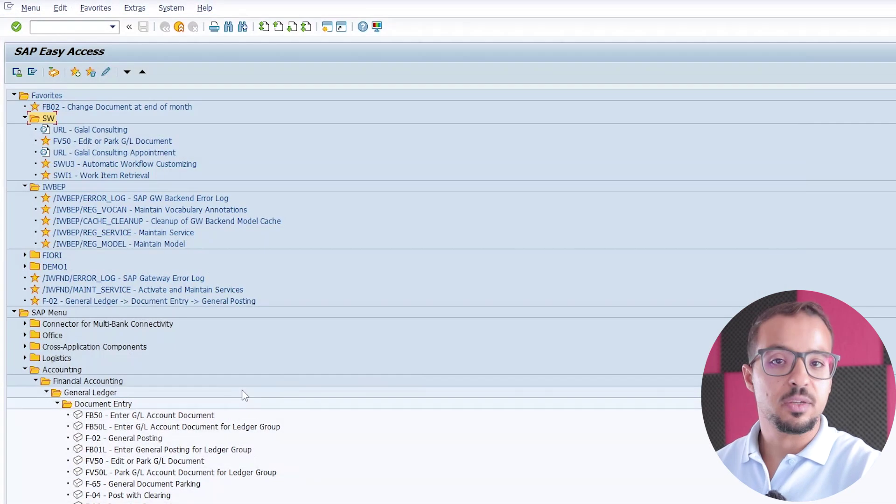
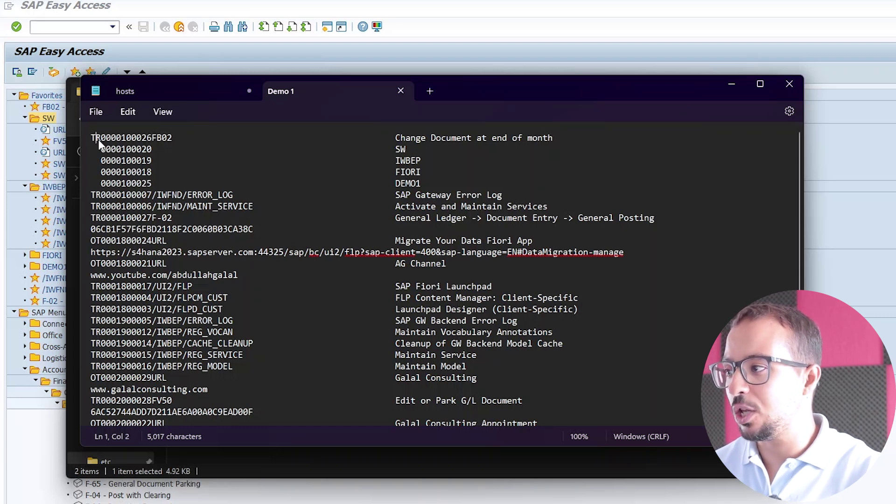
Examine the SW folder's number and the FIORI folder entry in the downloaded Demo 1 file.
drag(100, 149, 152, 149)
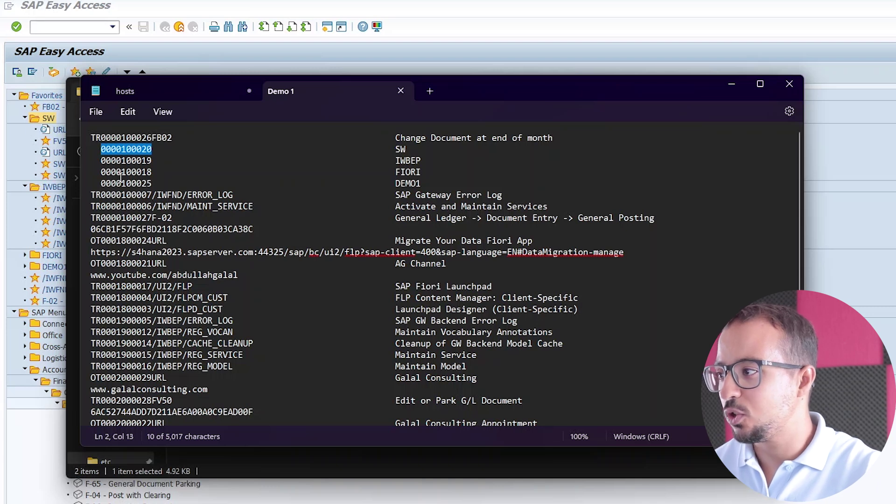
click(100, 173)
drag(99, 172, 428, 168)
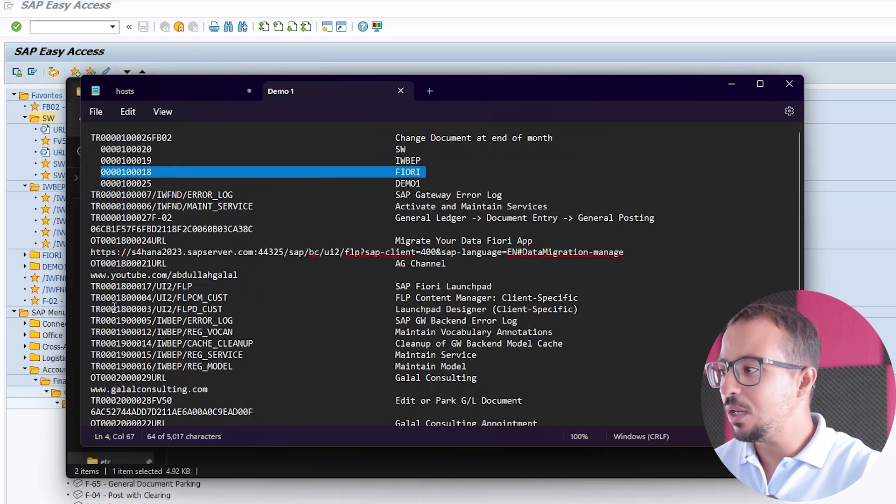
Duplicate the /UI2/FLPCM_CUST entry directly below itself in the Demo 1 file, without leaving an empty line.
mouse_move(117, 286)
mouse_down()
mouse_move(129, 284)
mouse_move(126, 298)
mouse_up()
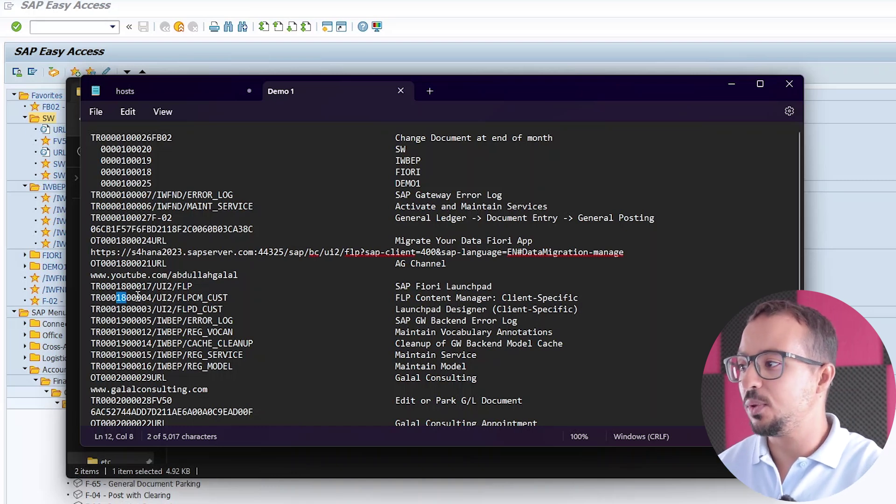
triple_click(137, 296)
key(ctrl+c)
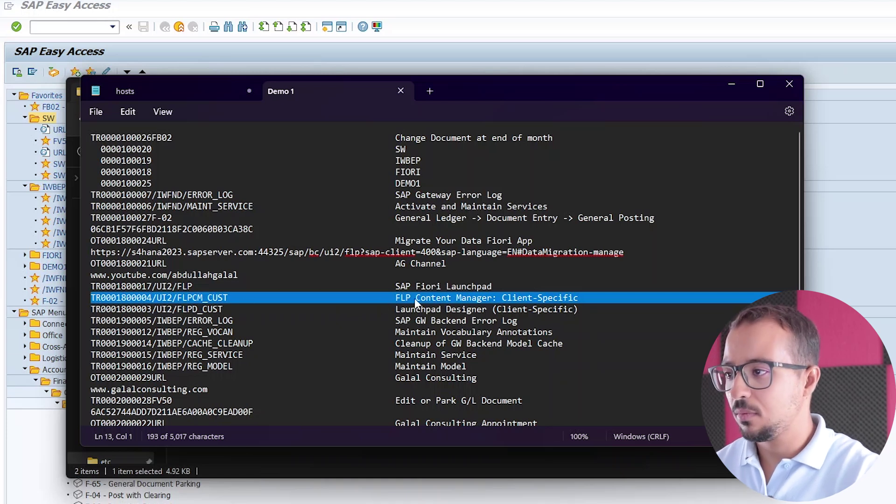
click(85, 310)
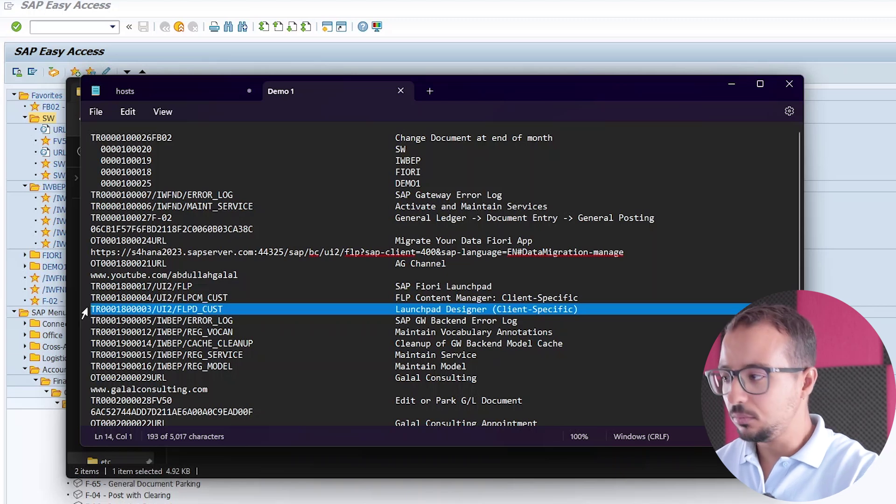
click(88, 312)
key(Right)
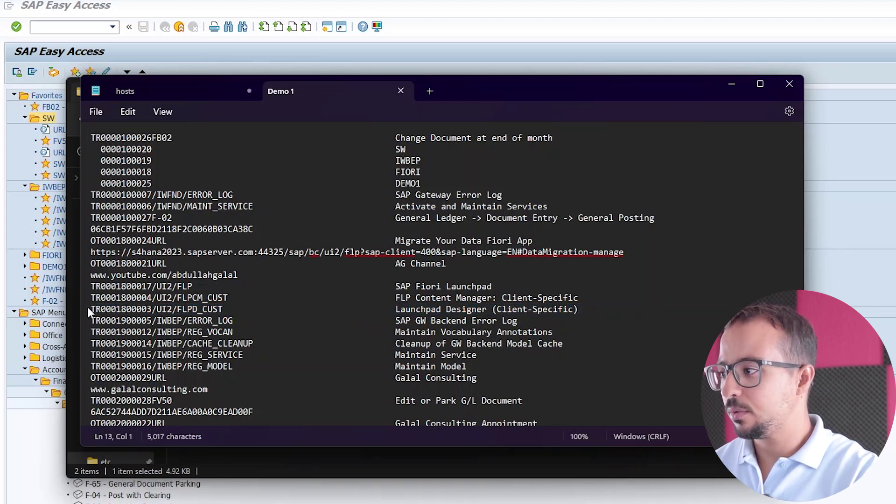
key(Return)
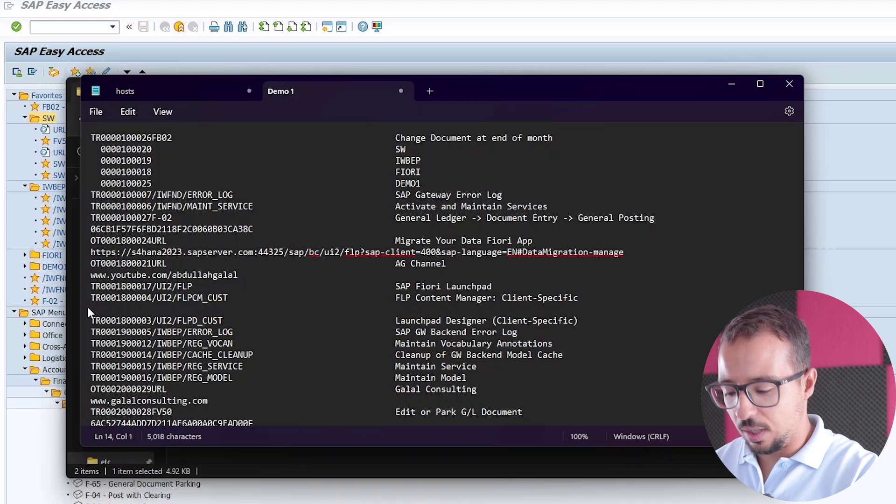
key(ctrl+v)
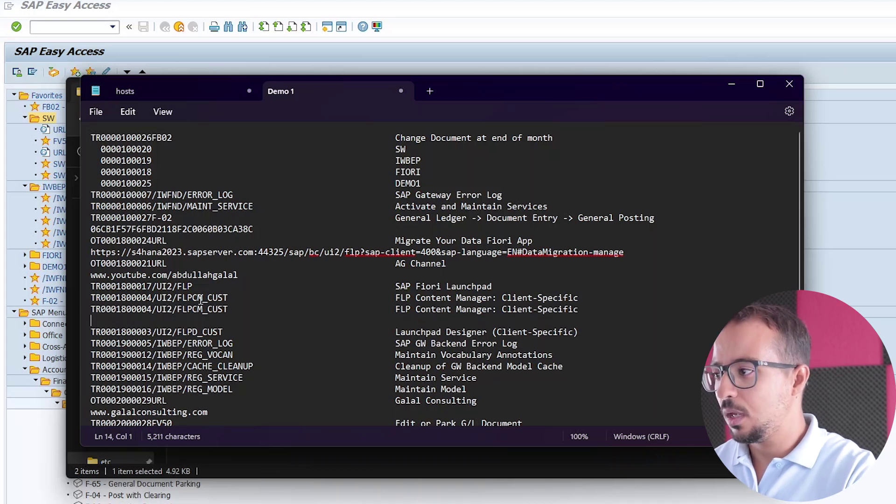
key(BackSpace)
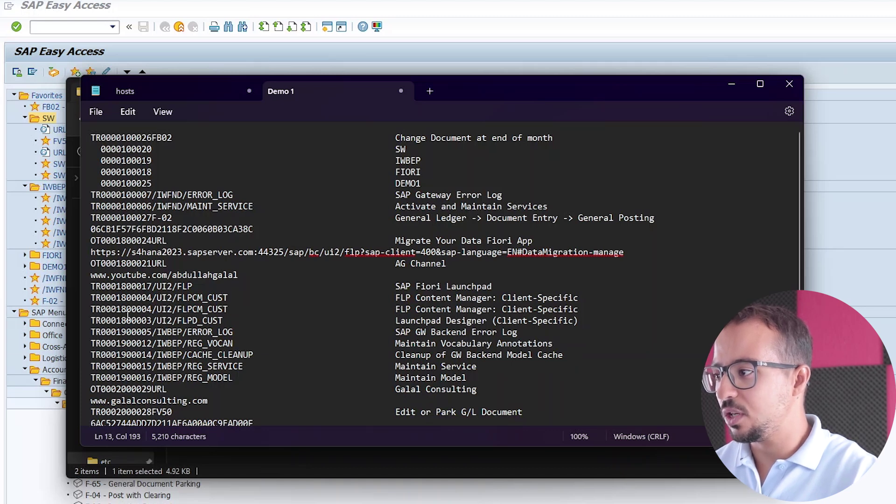
Set the duplicated FLPCM_CUST entry's number to end in 15 and its transaction code to FB03.
click(142, 309)
drag(144, 310, 150, 313)
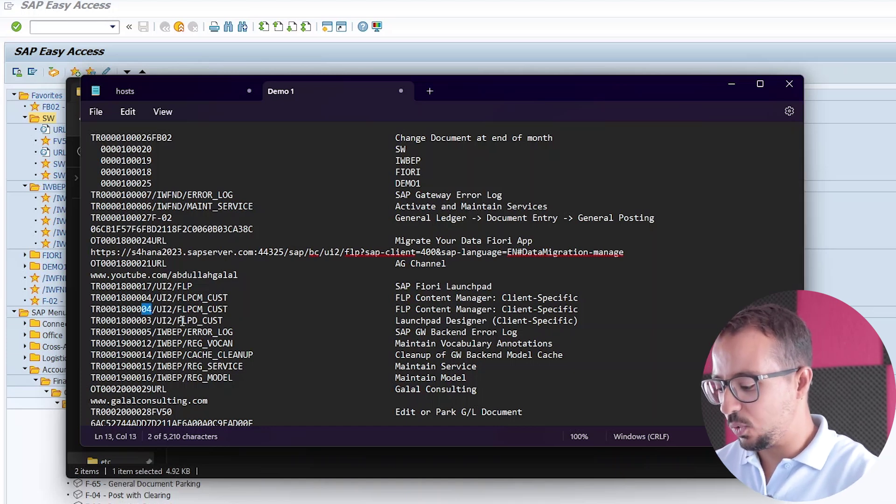
text(15)
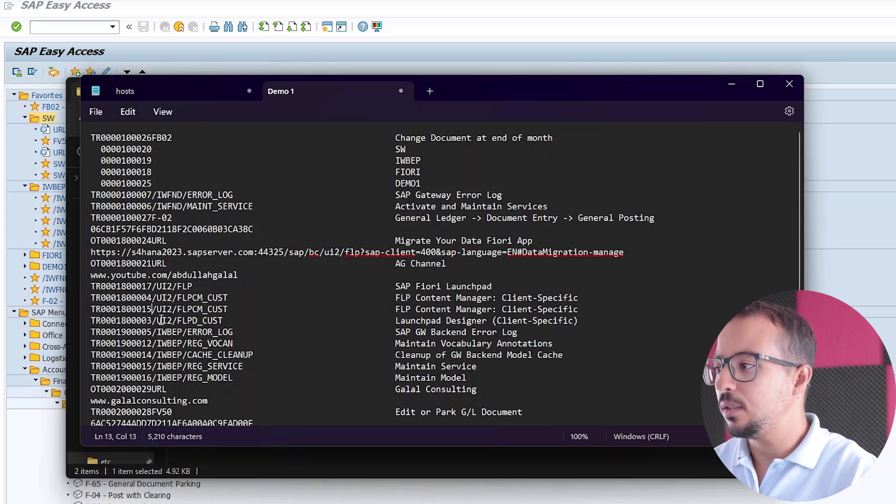
drag(152, 309, 226, 311)
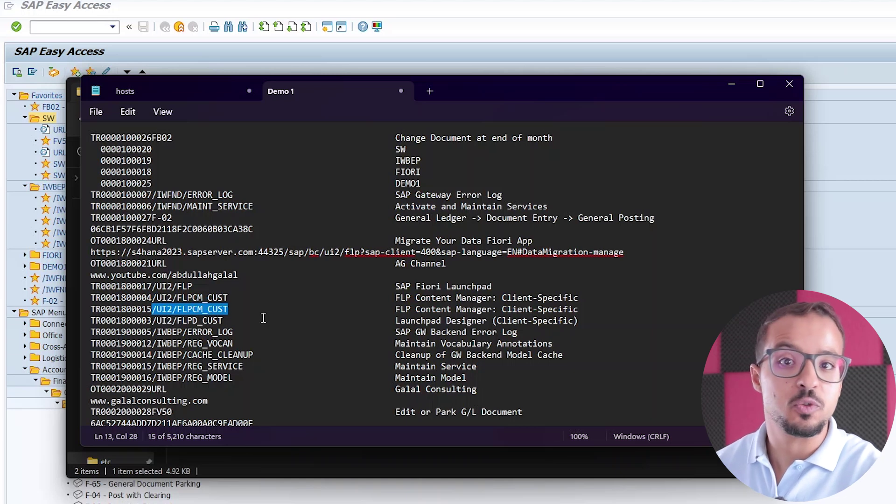
text(FB0)
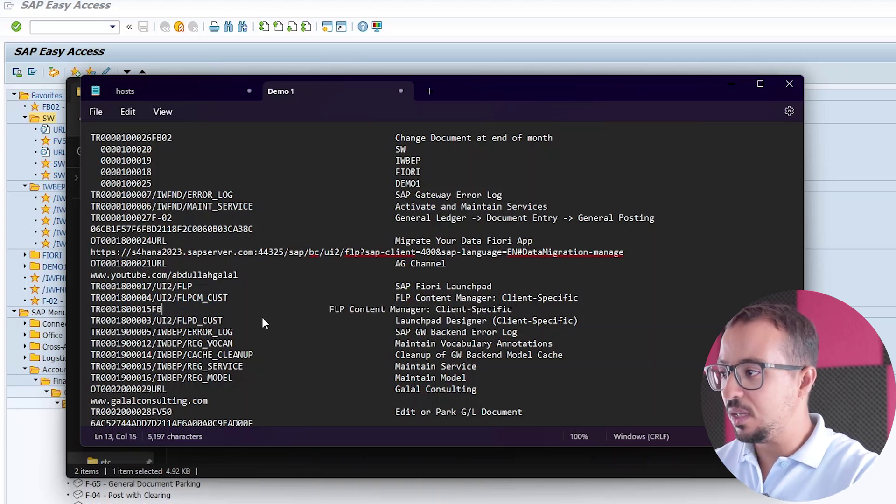
text(3)
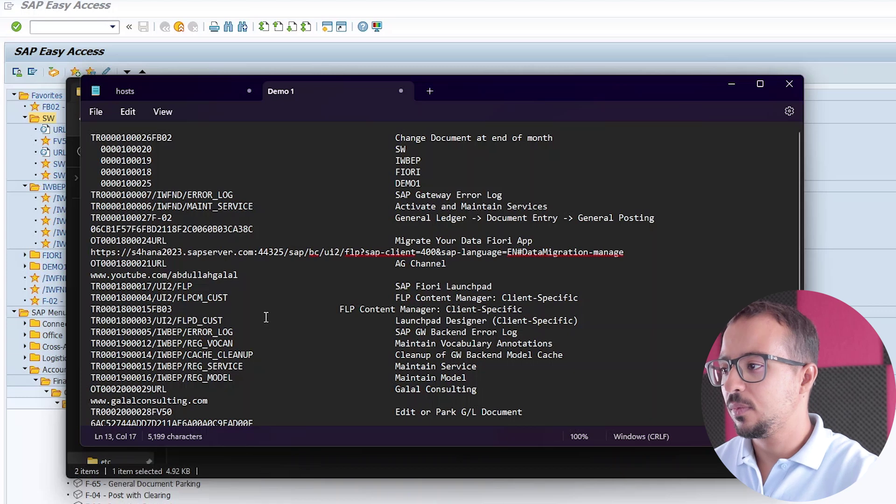
Replace the FB03 entry's description with "Display Acc Document - Test Fav" and align it with the other descriptions.
drag(337, 309, 520, 309)
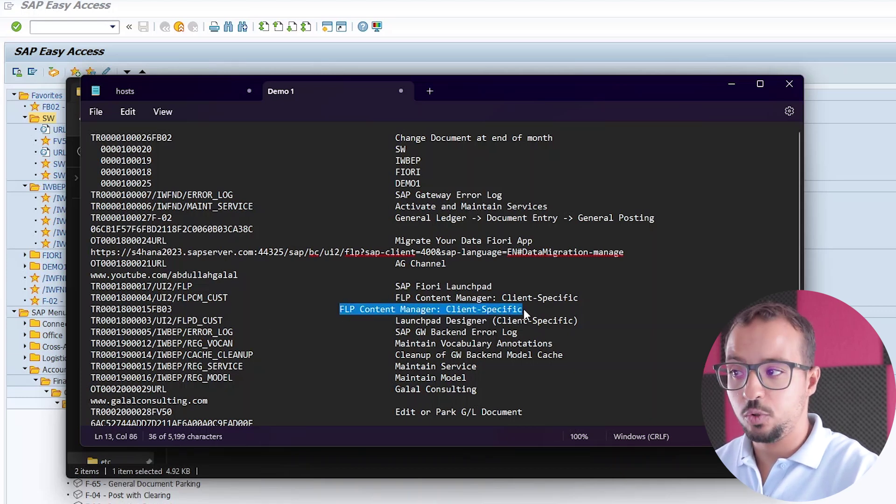
text(Displa)
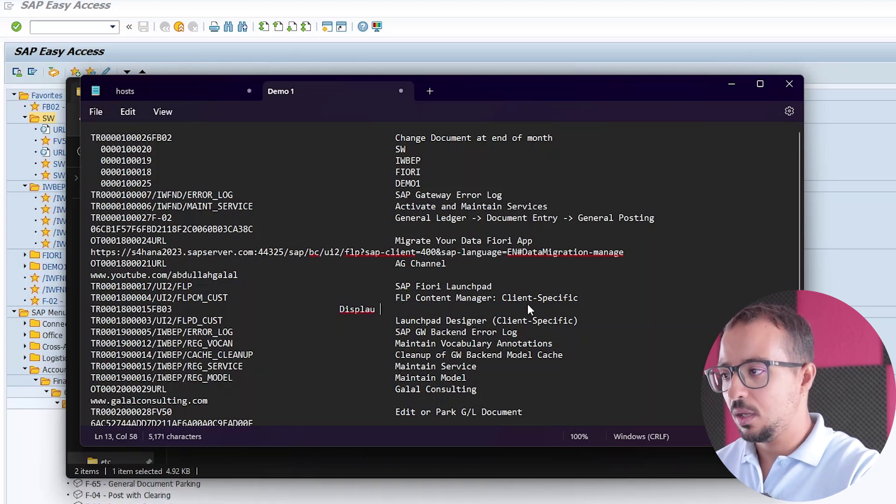
text(y A)
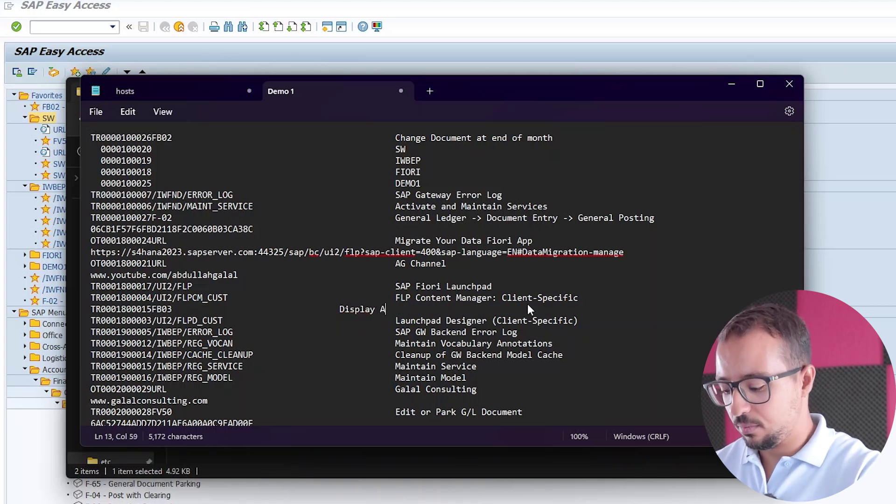
text(cc Documen)
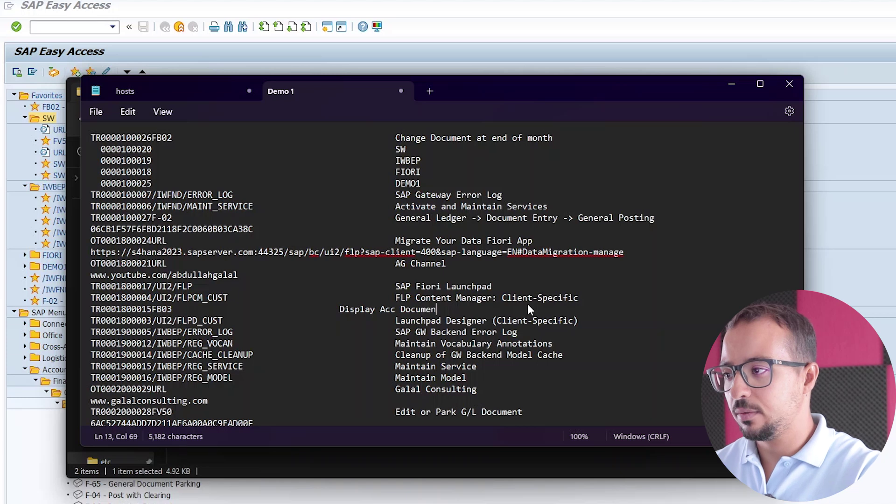
text(t - Te)
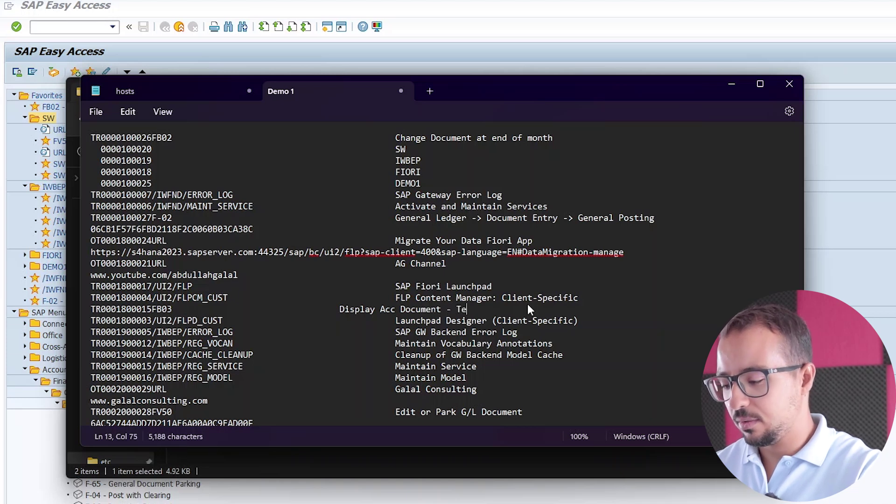
text(st Fav)
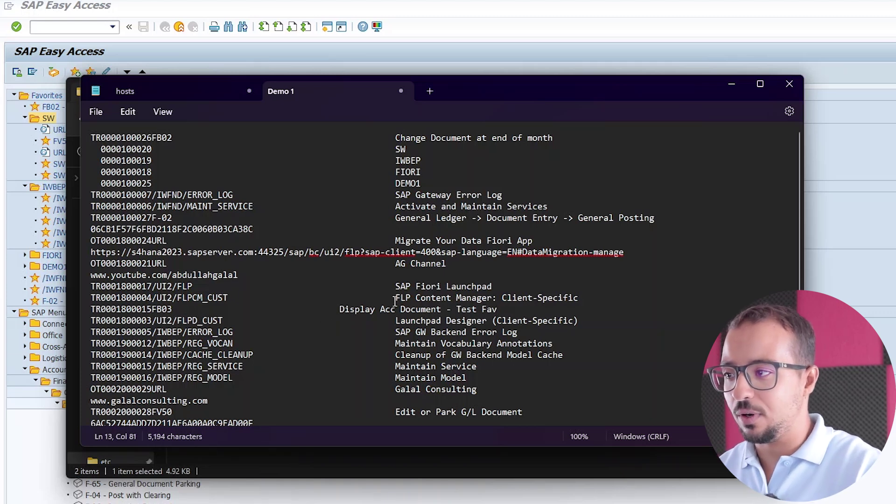
click(340, 309)
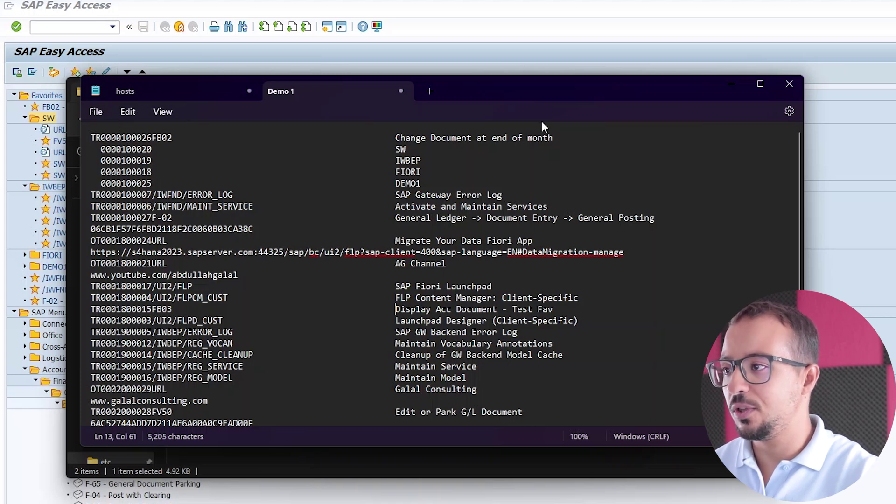
Duplicate the FB02 "Change Document at end of month" entry on a new line directly below it.
drag(558, 138, 444, 140)
drag(192, 148, 91, 133)
key(ctrl+c)
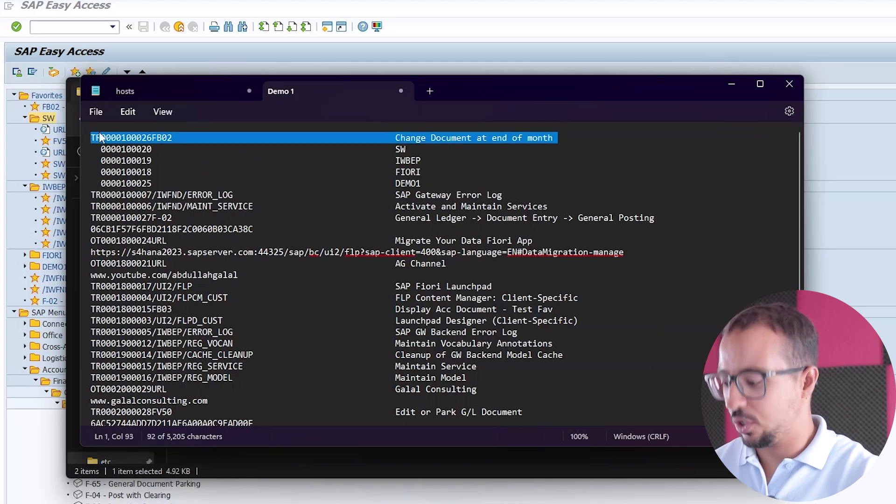
click(564, 140)
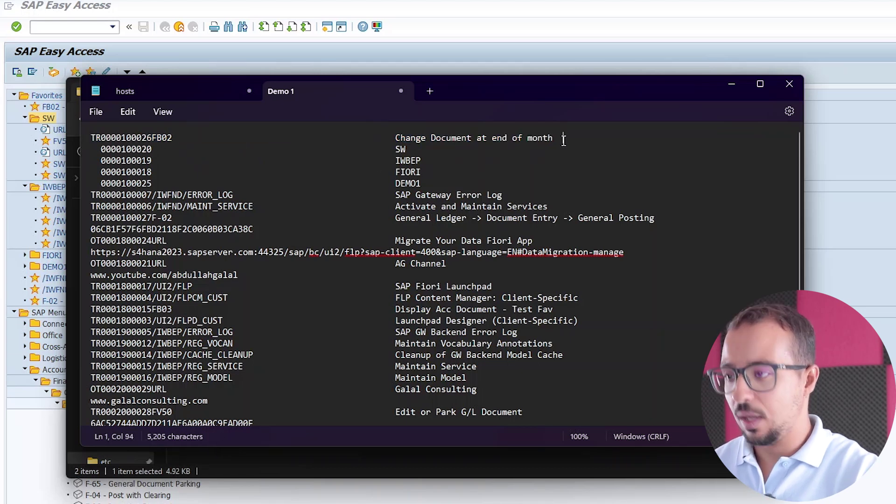
key(Return)
key(ctrl+v)
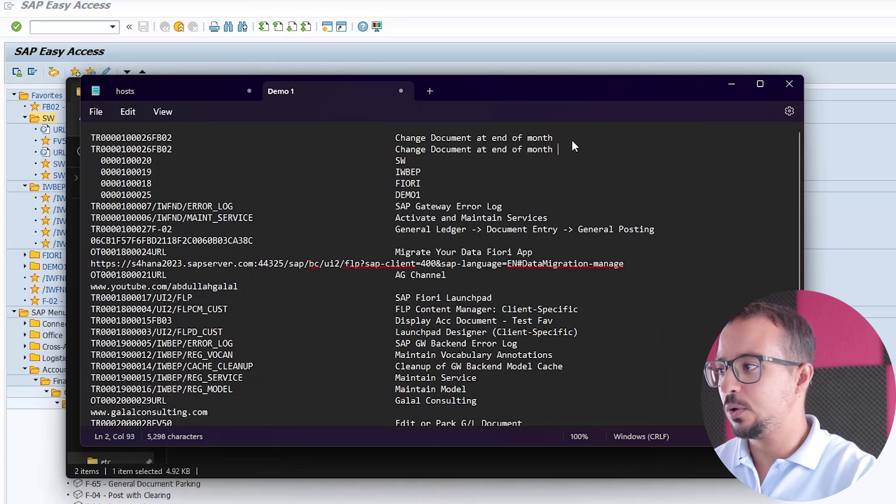
Change the transaction code of the duplicated FB02 entry to FB01.
click(171, 149)
drag(171, 149, 156, 149)
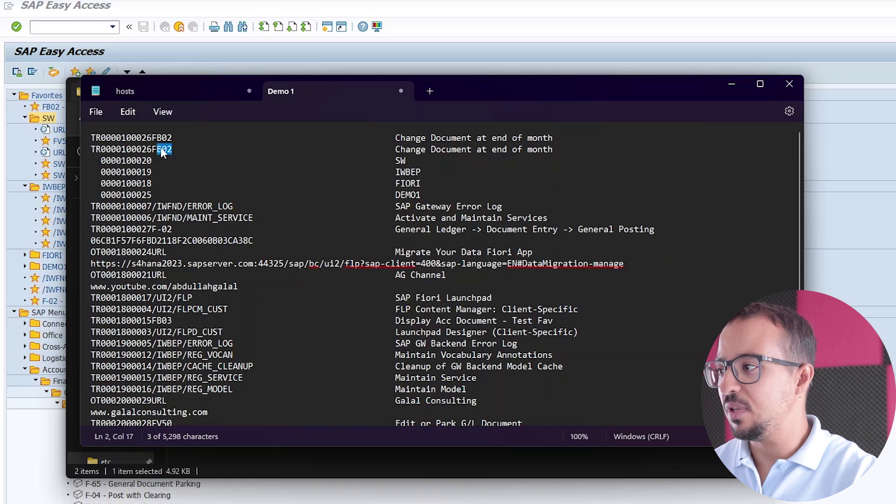
key(BackSpace)
text(01)
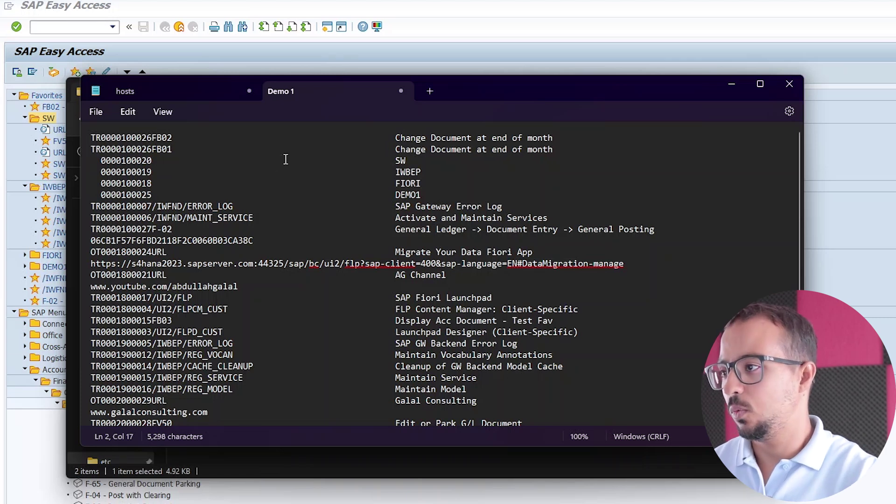
Reword the FB01 entry's description as "Demo - Create Document at end of month".
double_click(404, 150)
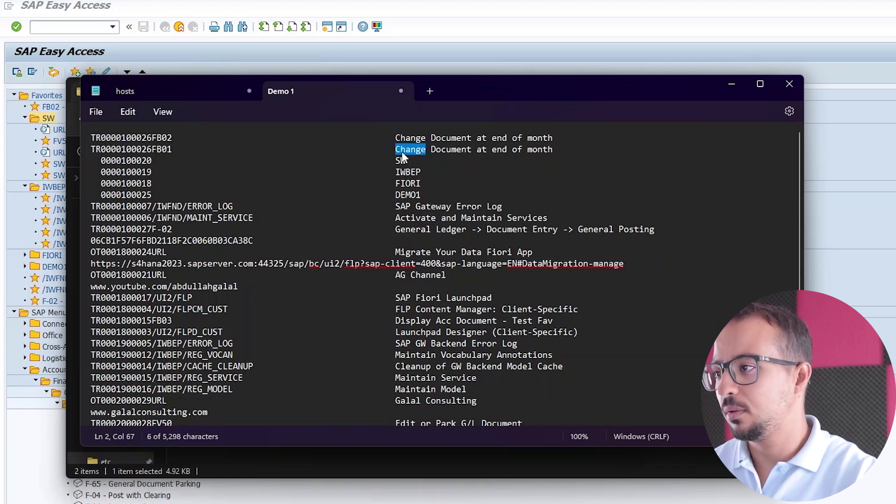
text(Creat)
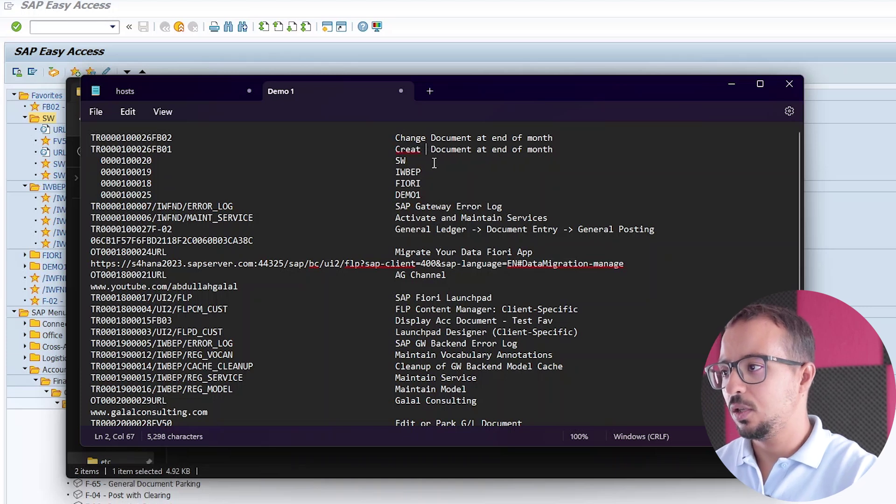
key(BackSpace)
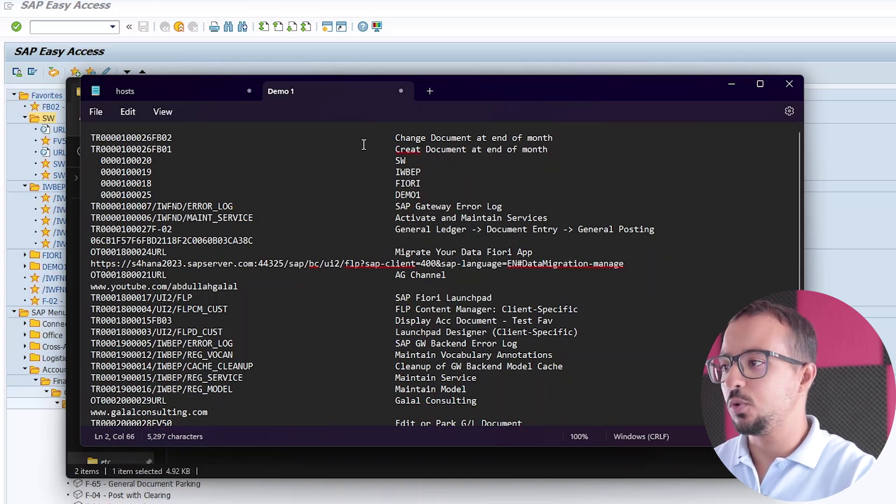
text(e)
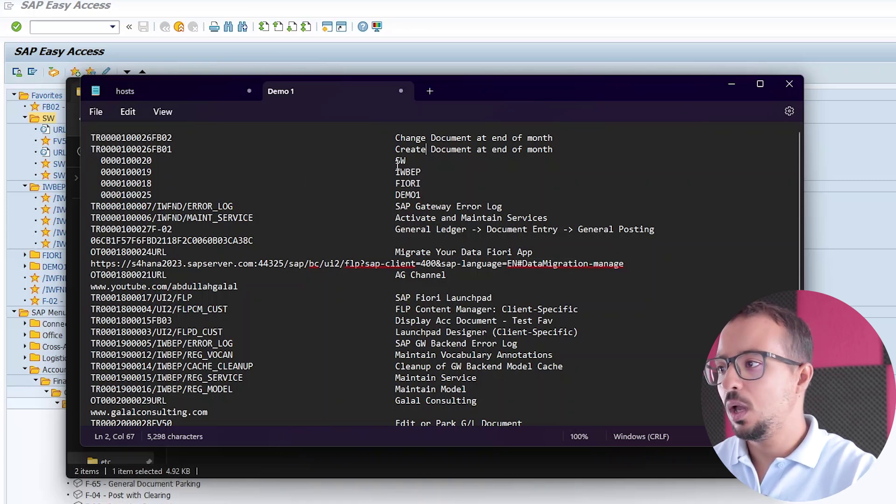
click(396, 148)
text(Dem)
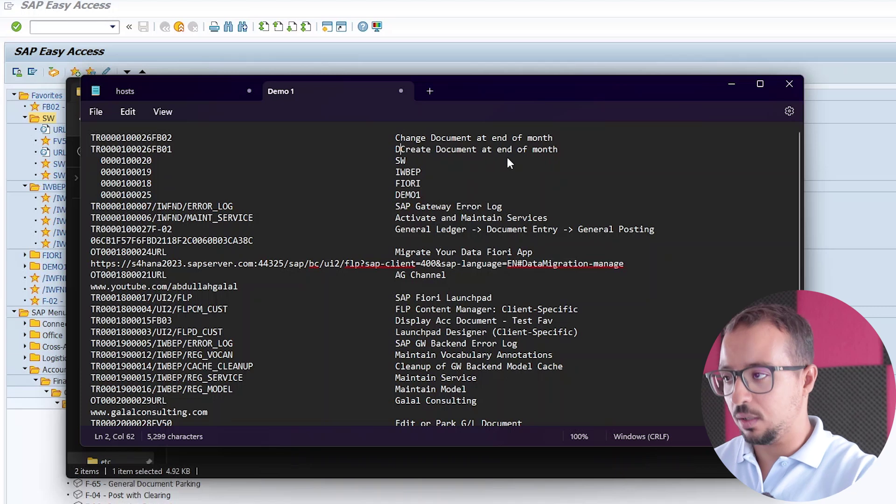
text(o -)
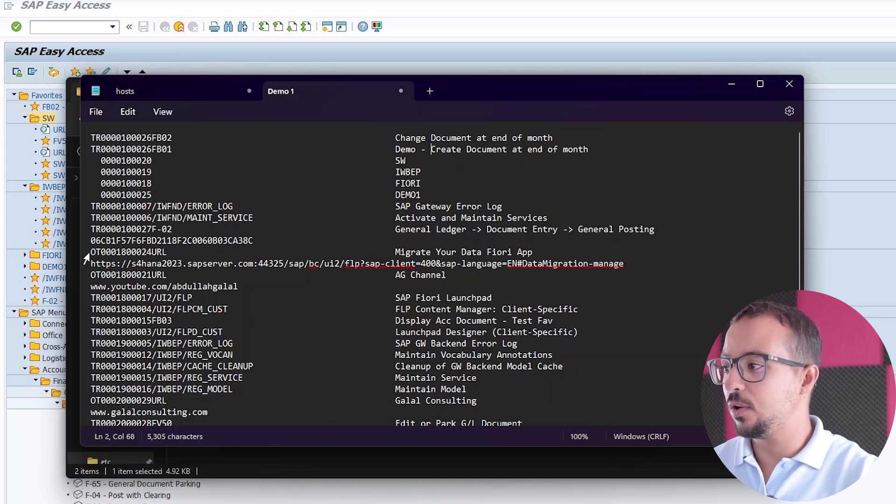
Review the two-line web address entries for Migrate Your Data Fiori App and AG Channel, and save the Demo 1 file.
drag(95, 252, 569, 264)
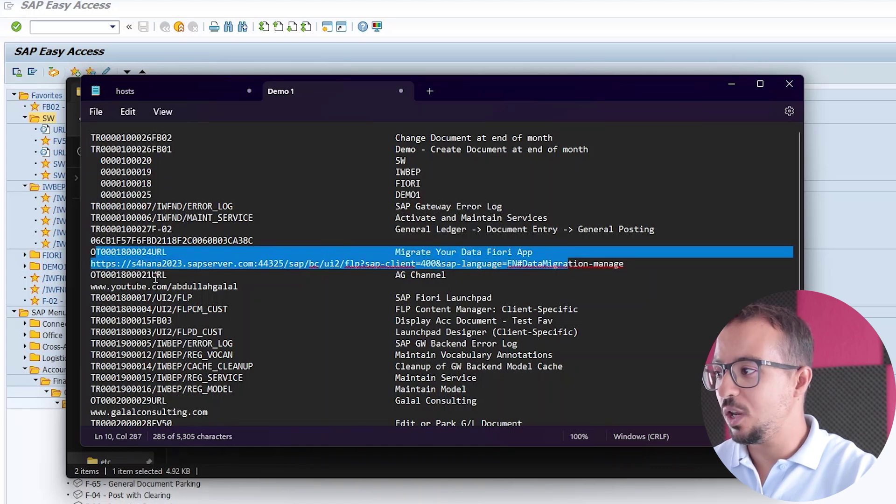
click(99, 252)
click(85, 254)
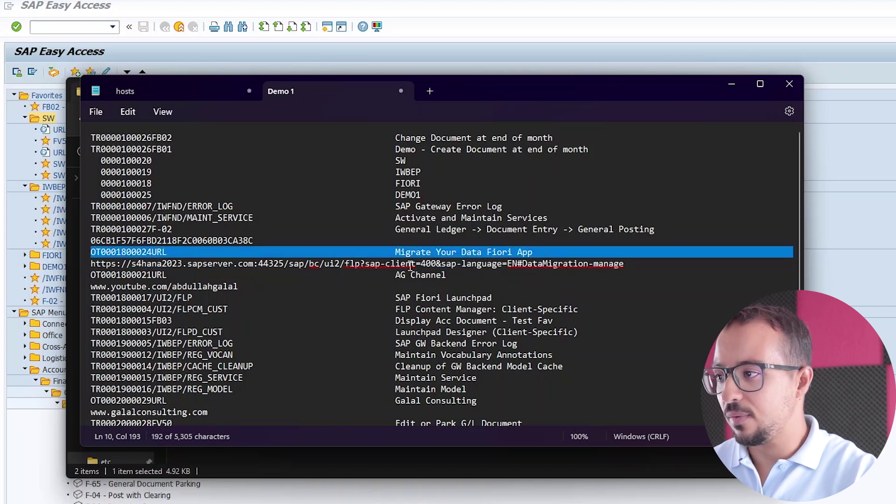
click(94, 264)
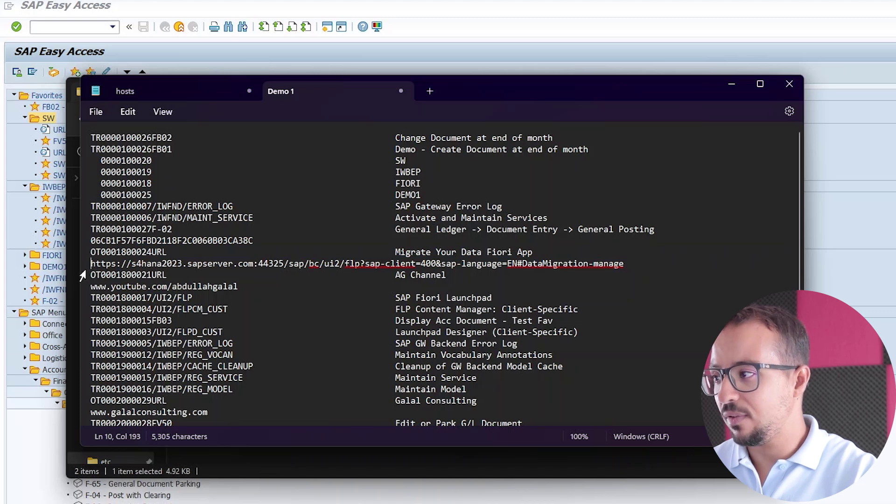
drag(85, 276, 100, 289)
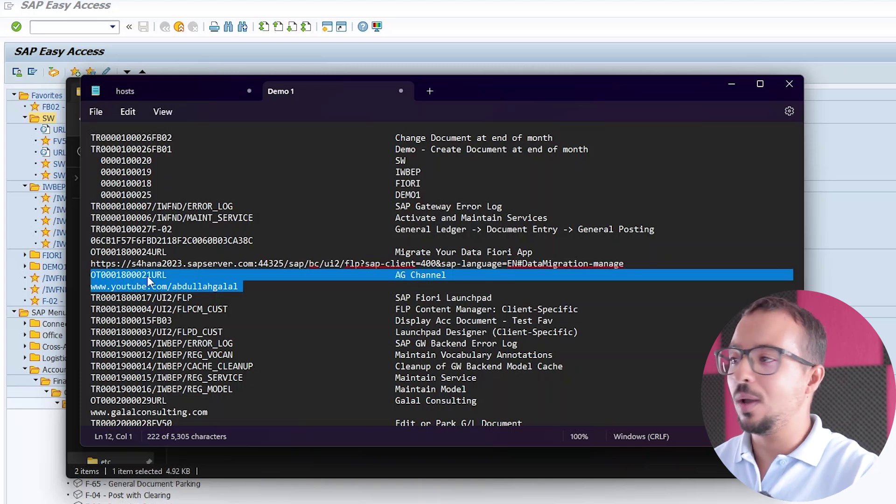
key(ctrl+s)
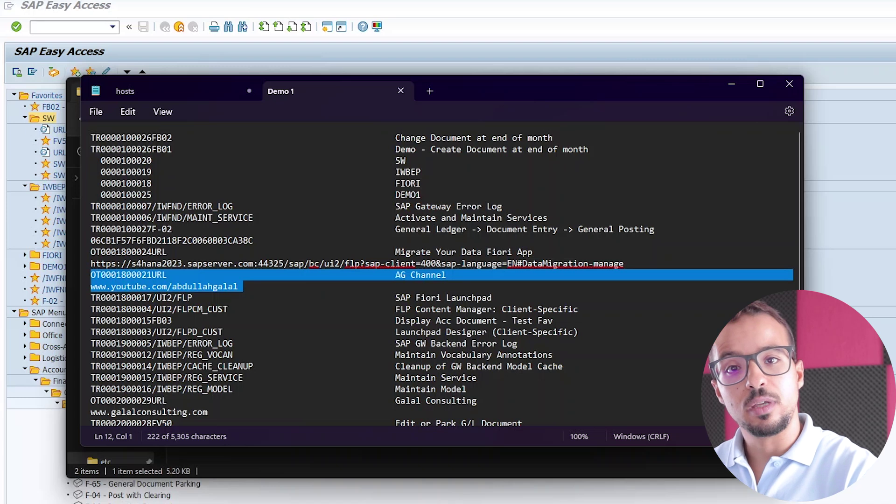
click(869, 150)
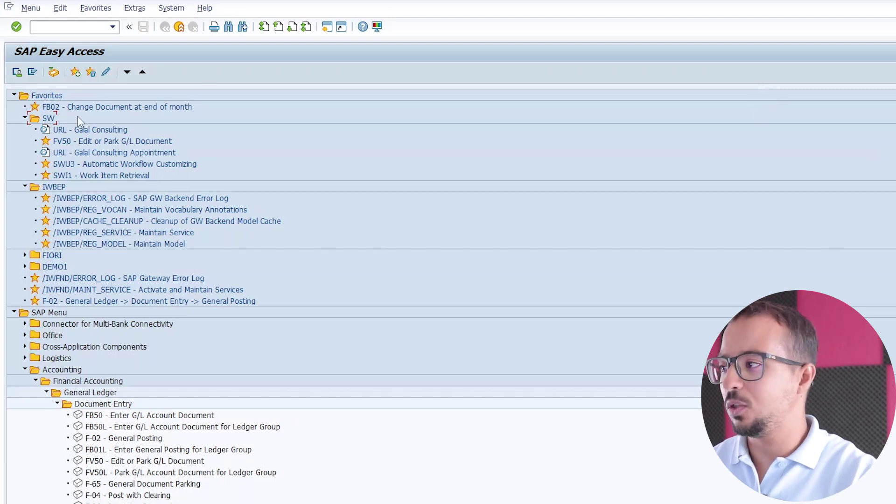
click(43, 98)
right_click(43, 99)
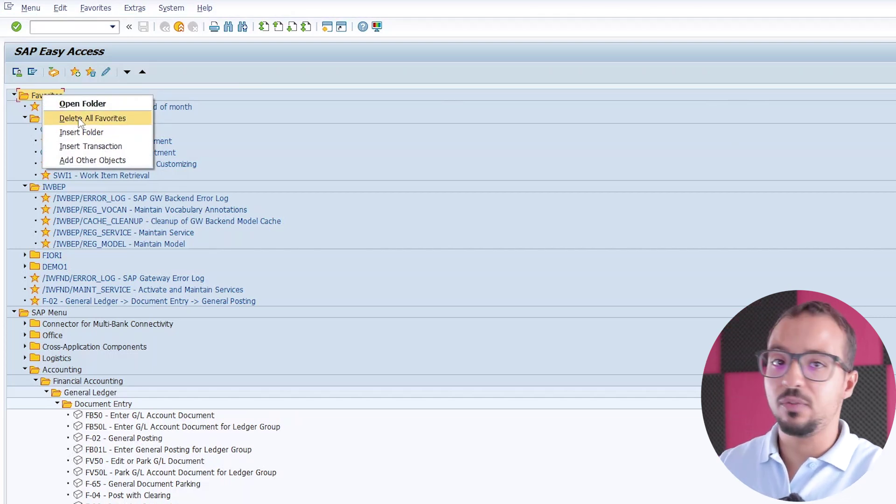
click(233, 156)
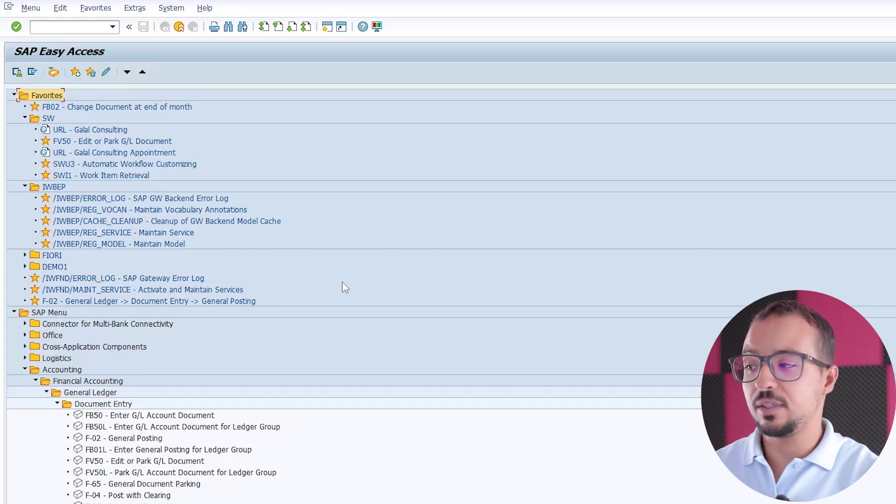
Switch to the other SAP system with empty favorites and upload the Demo 1 favorites file from the PC.
key(alt+Tab)
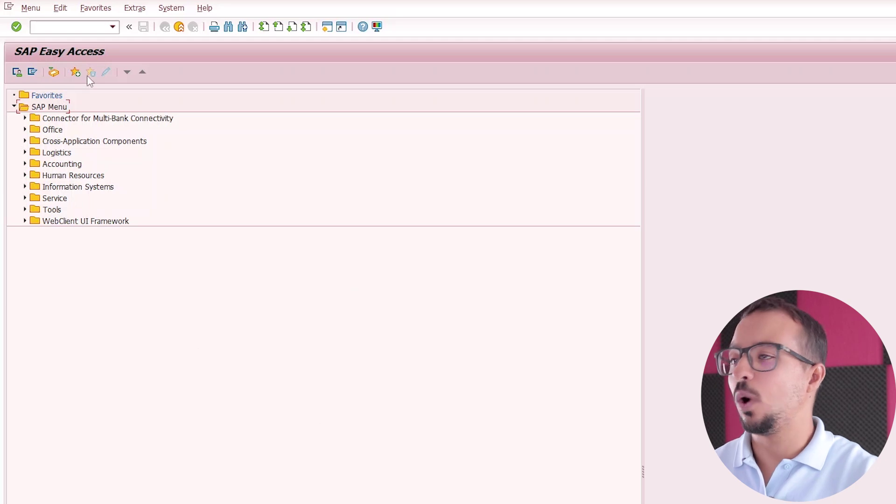
click(100, 11)
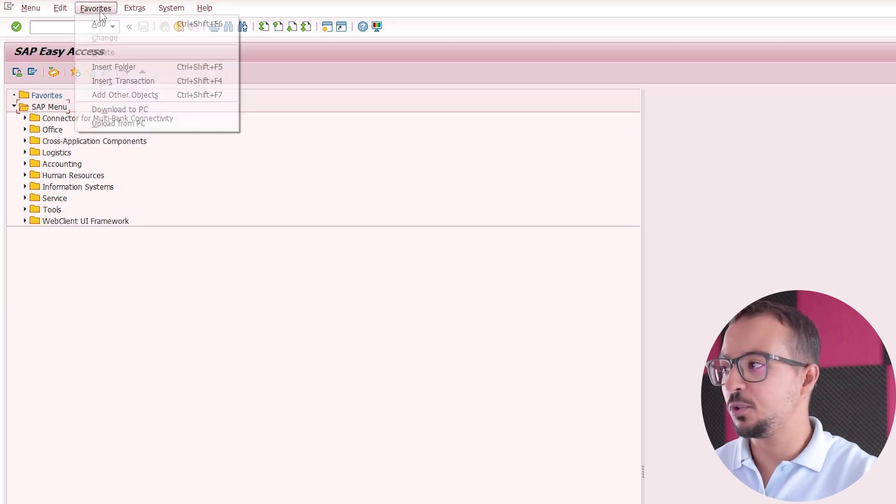
click(105, 123)
double_click(150, 121)
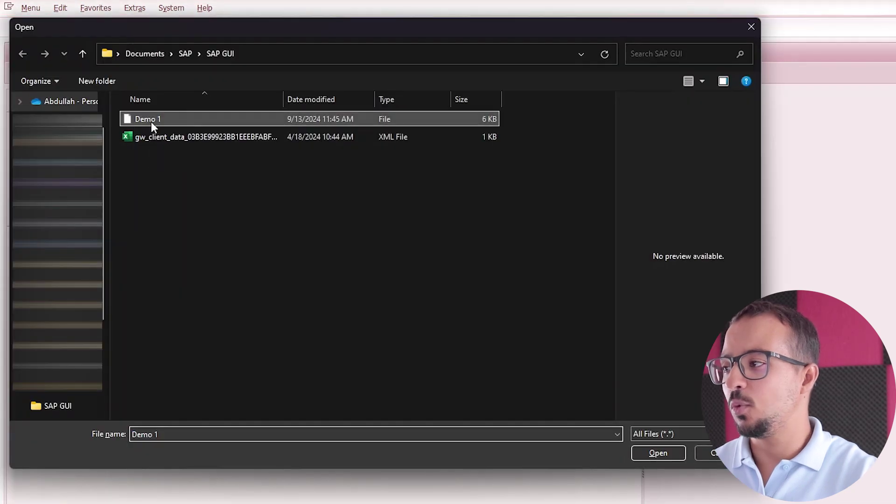
click(111, 243)
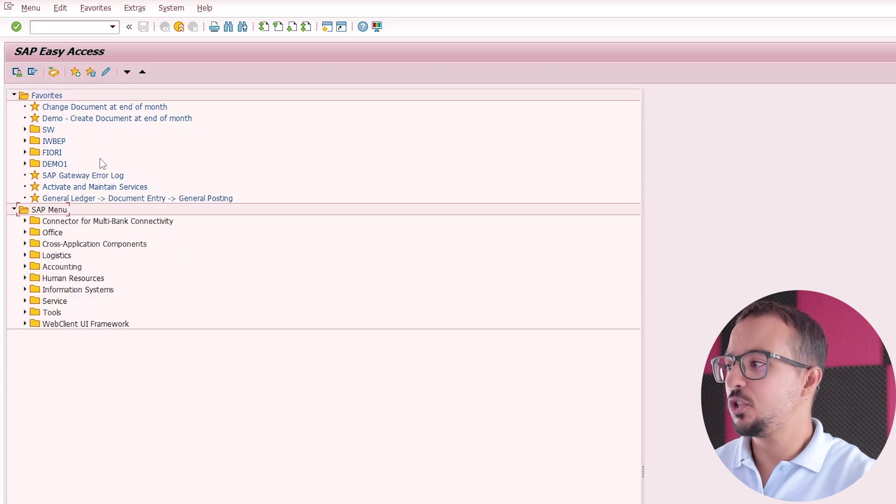
Check the uploaded "Demo - Create Document at end of month" entry and the contents of the FIORI favorites folder.
click(60, 119)
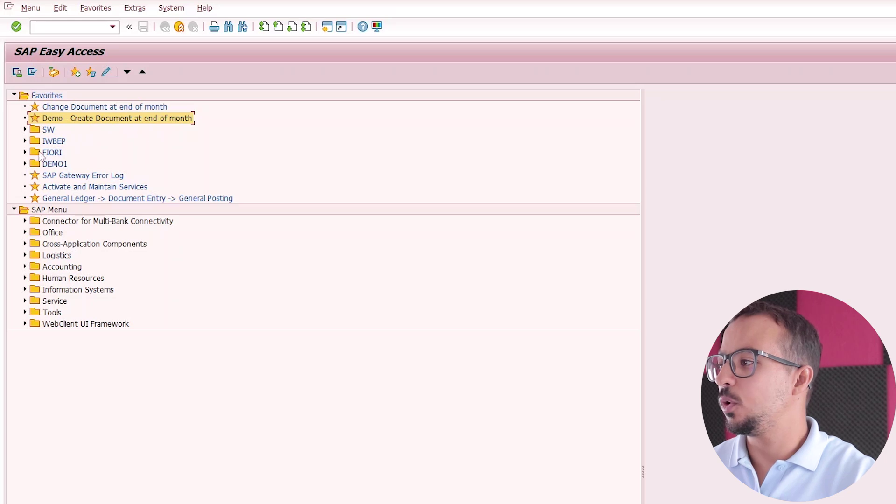
click(24, 153)
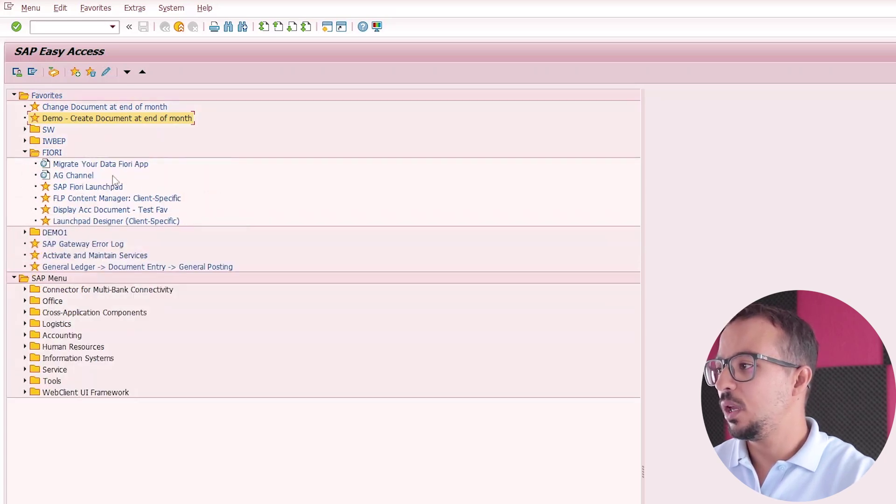
click(100, 215)
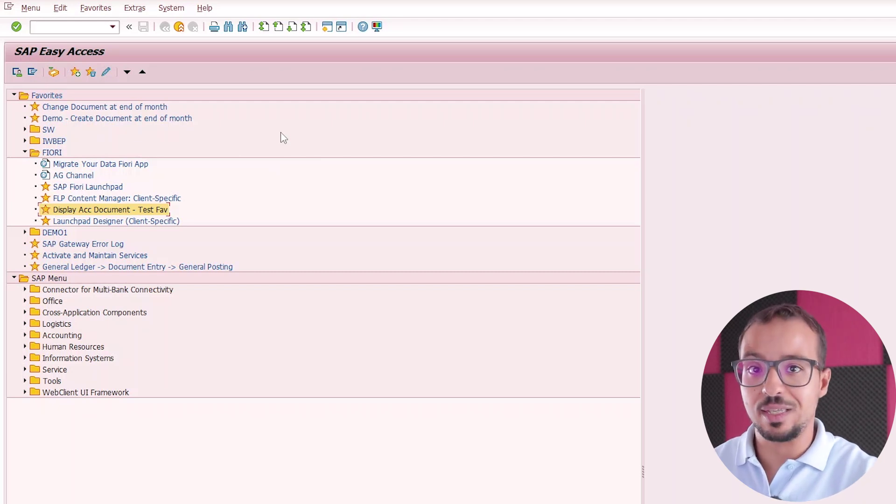
Delete all favorites with their subordinate nodes, and upload them again from the Demo 1 file.
click(35, 98)
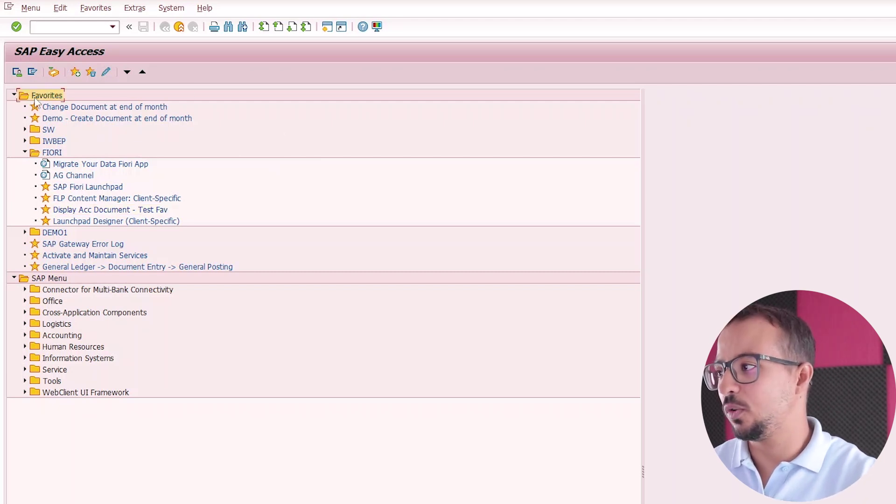
right_click(36, 99)
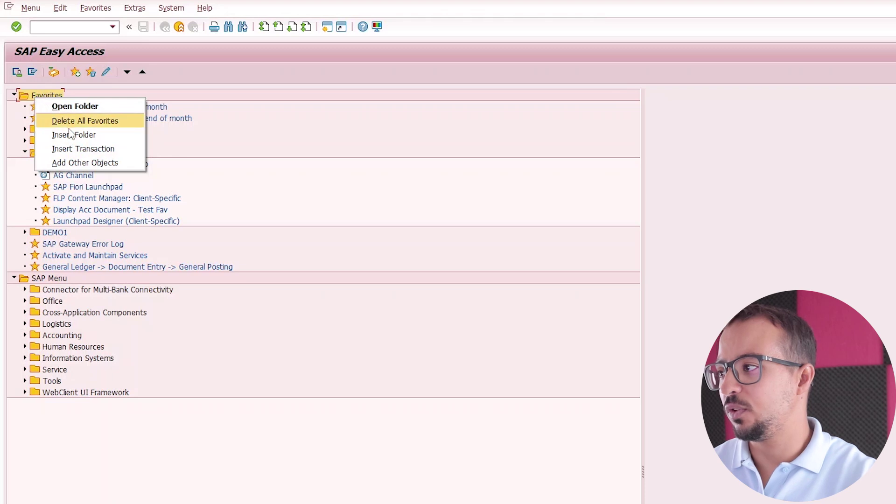
click(71, 122)
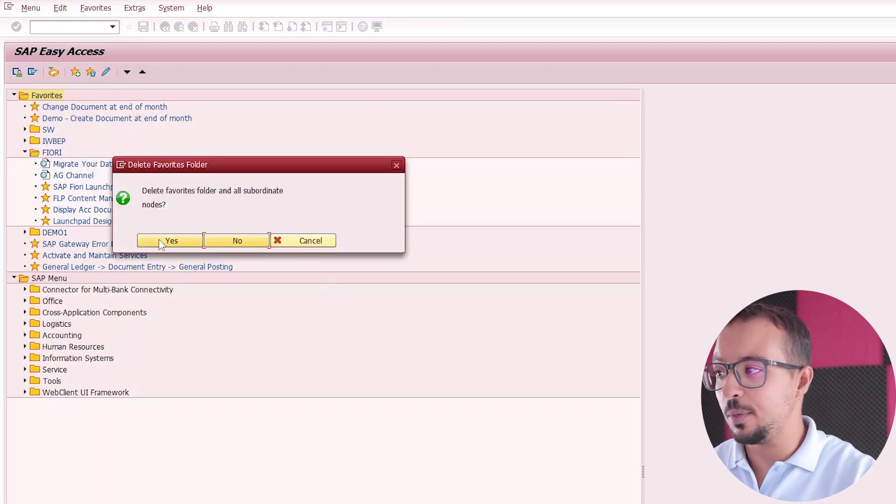
click(159, 239)
click(96, 8)
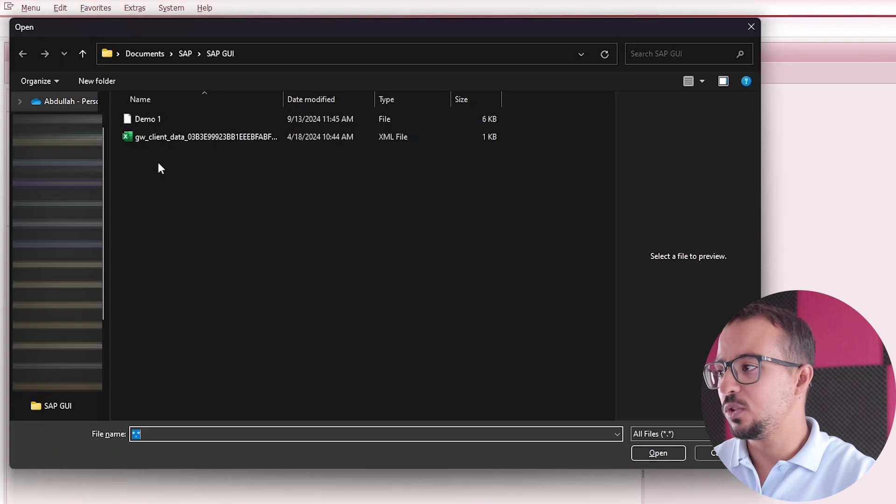
double_click(158, 117)
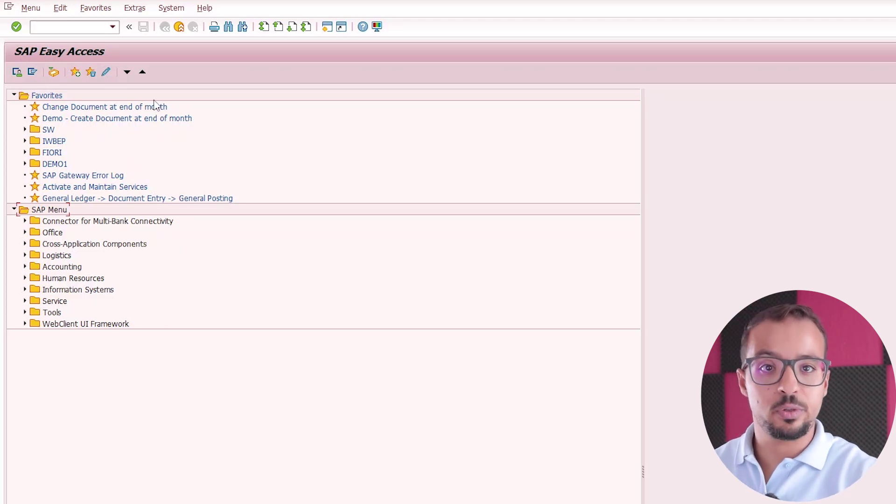
Upload the Demo 1 file once more, appending its entries to the existing favorites.
click(98, 8)
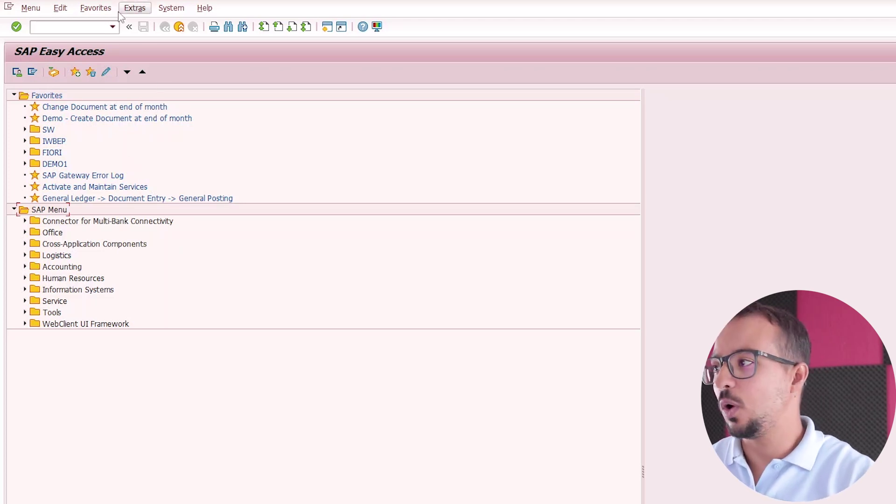
click(110, 144)
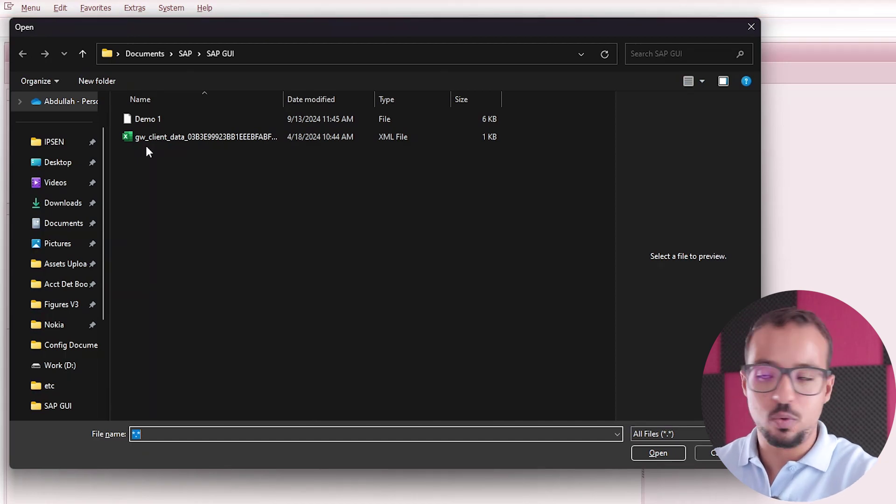
double_click(170, 118)
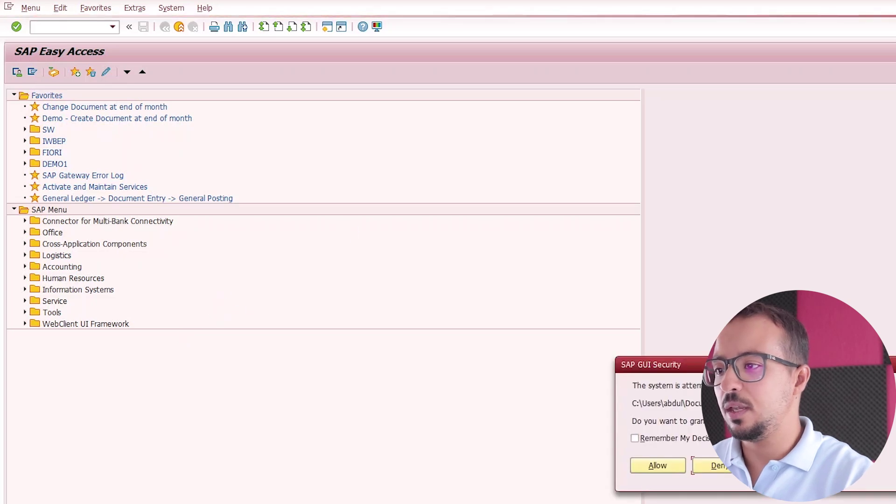
click(105, 292)
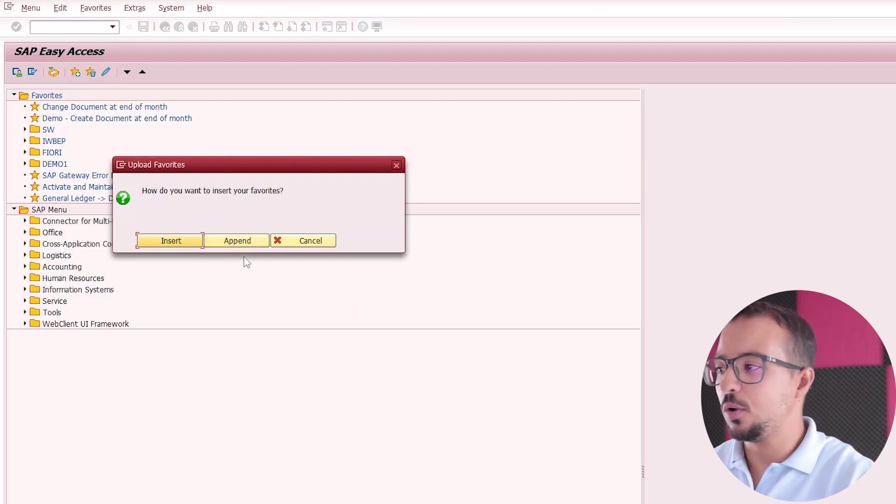
click(244, 241)
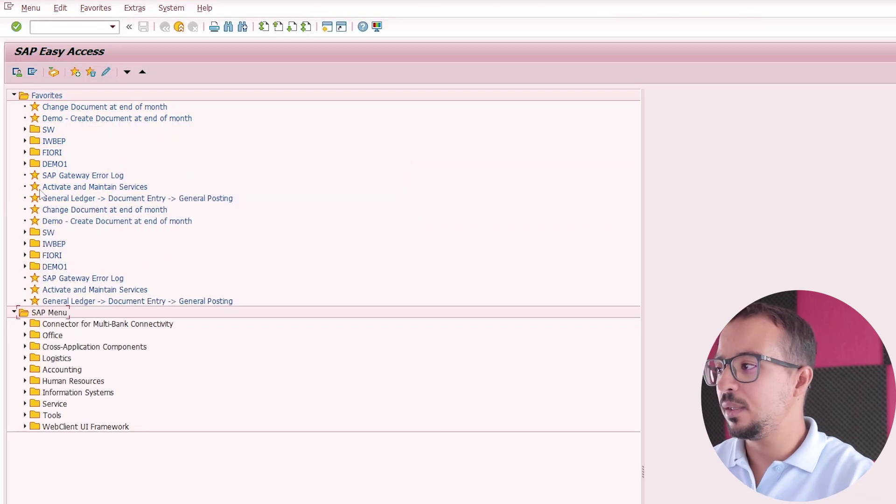